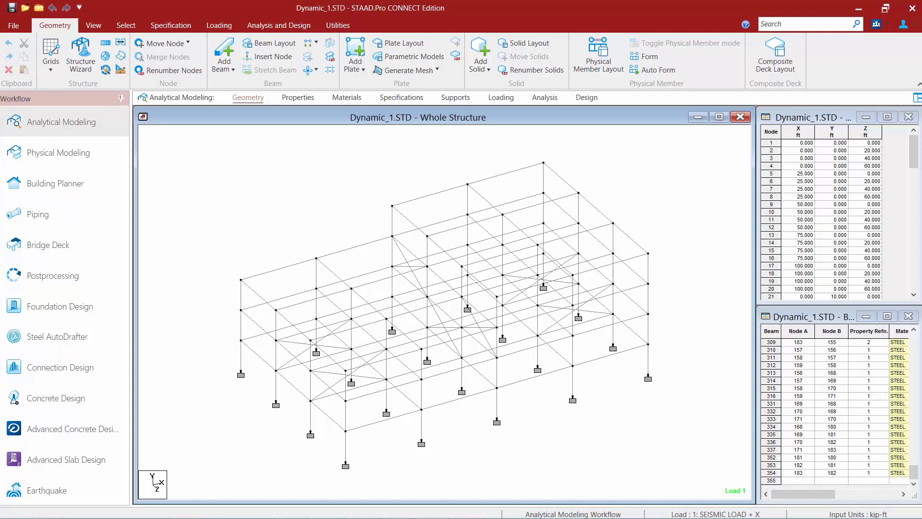
Open the loading definitions and examine the reference loads, the IBC 2012 seismic definition and the load cases.
left_click(500, 99)
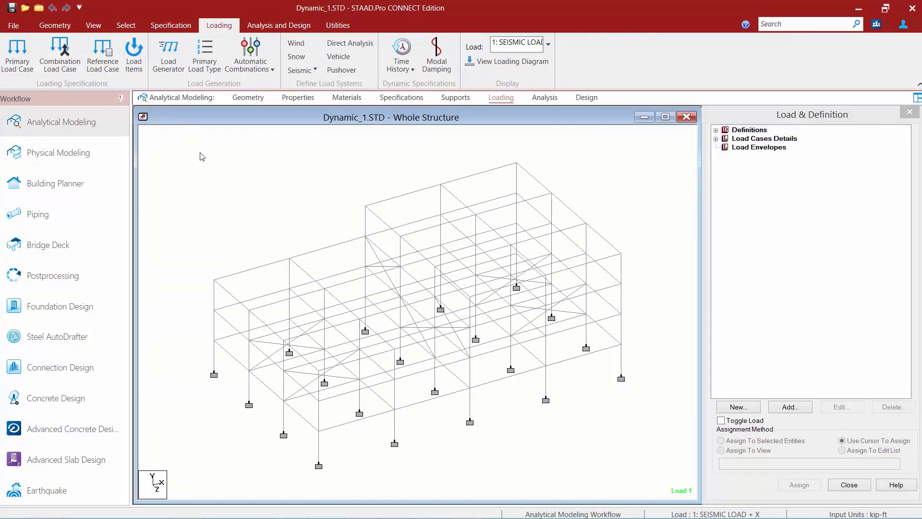
left_click(716, 131)
left_click(716, 218)
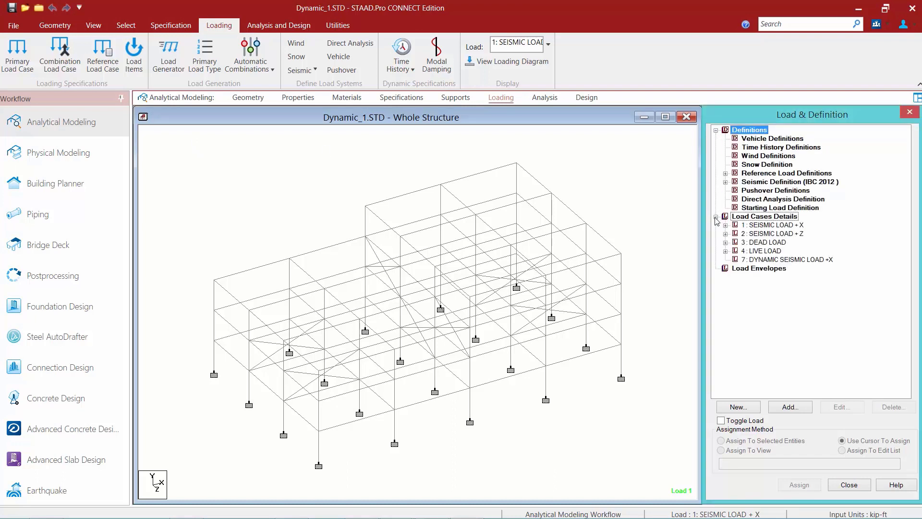
left_click(725, 173)
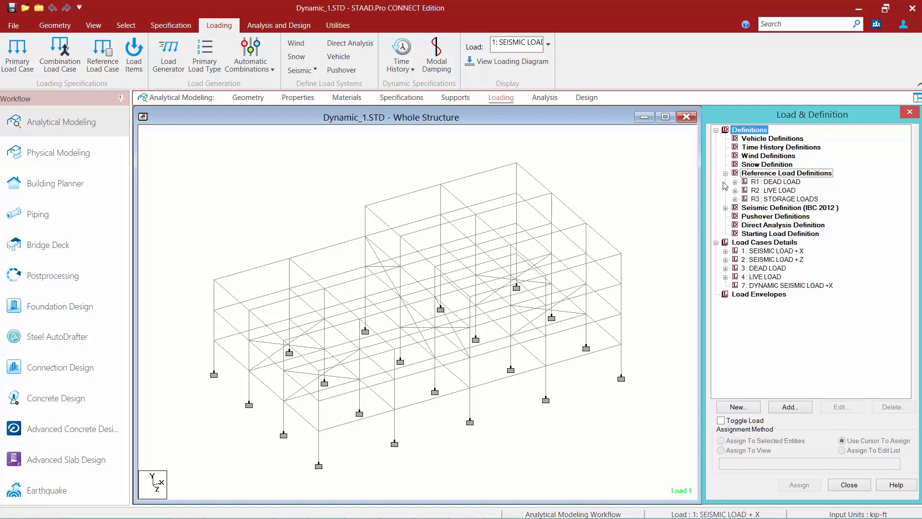
left_click(726, 209)
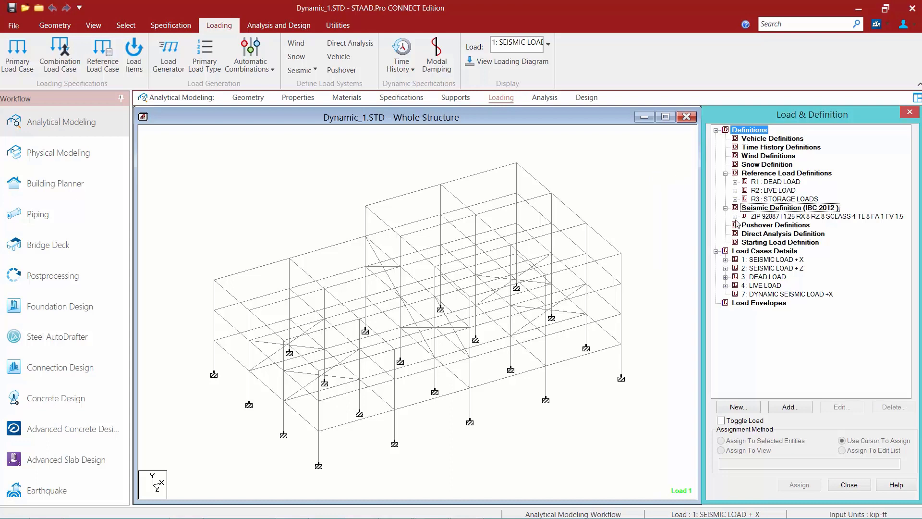
left_click(756, 262)
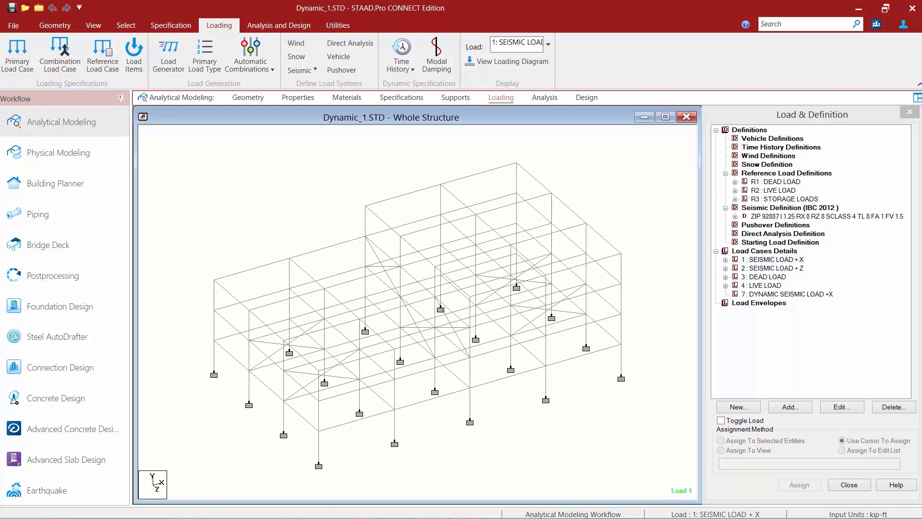
left_click(770, 182)
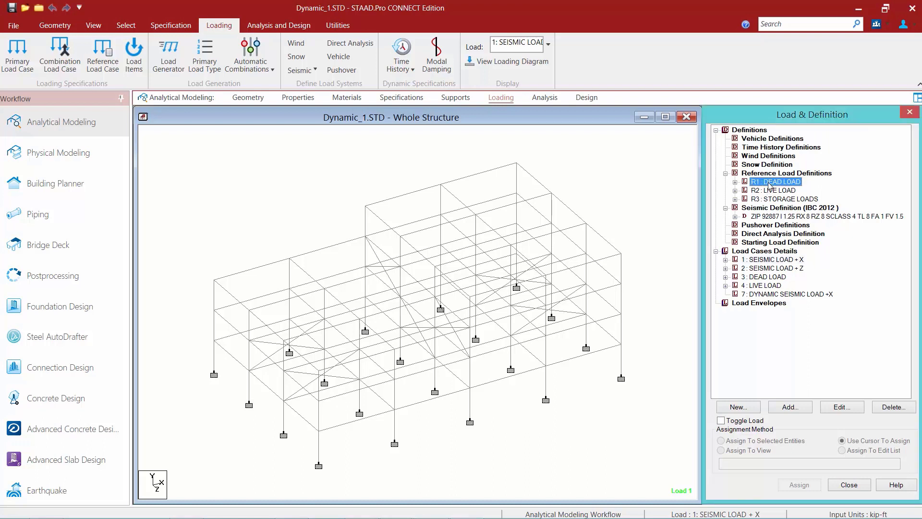
left_click(768, 193)
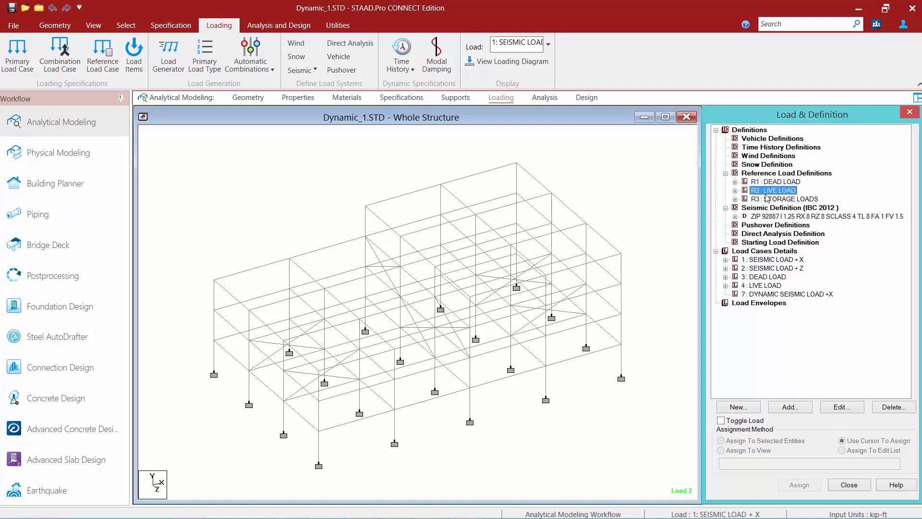
left_click(767, 199)
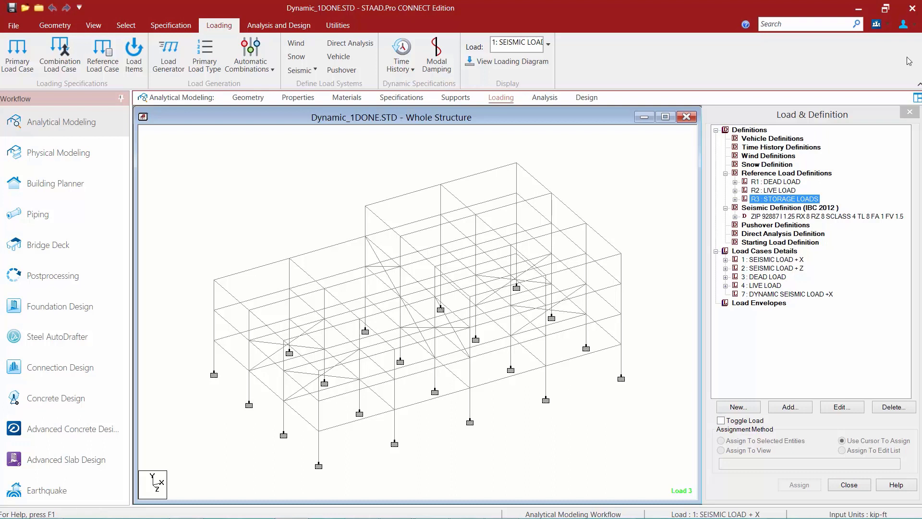
Add reference load definition 4 with loading type Mass and the title "Dynamic Mass".
left_click(756, 173)
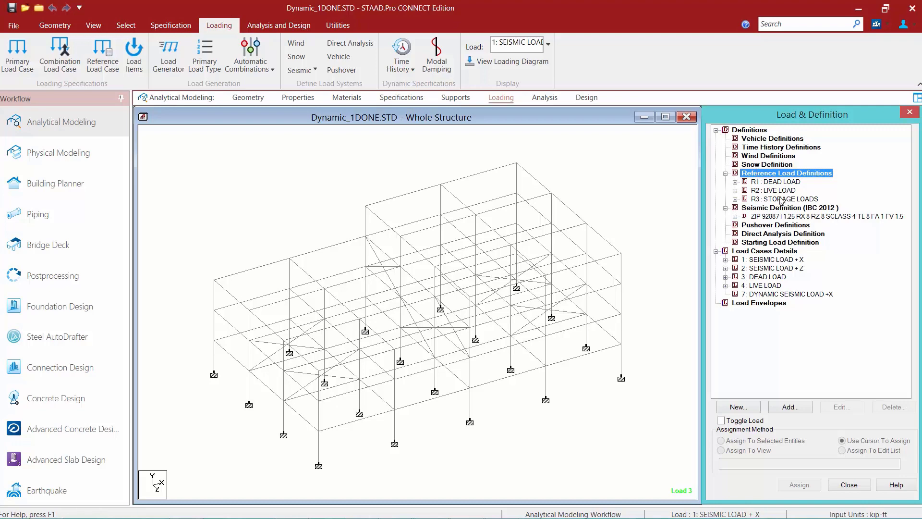
left_click(800, 407)
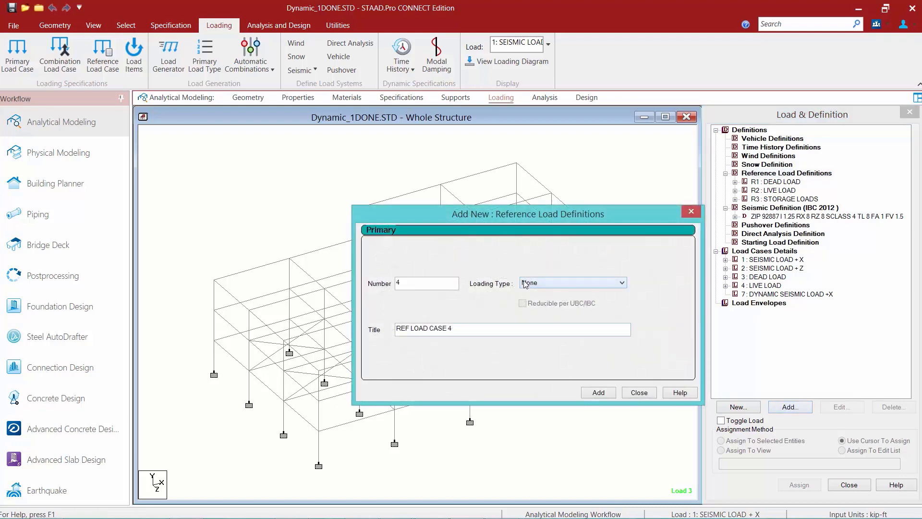
left_click(526, 283)
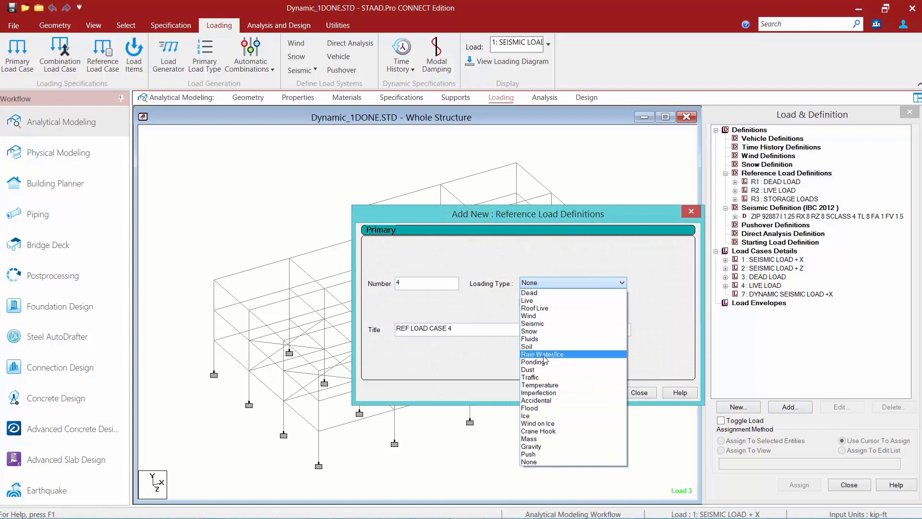
left_click(533, 438)
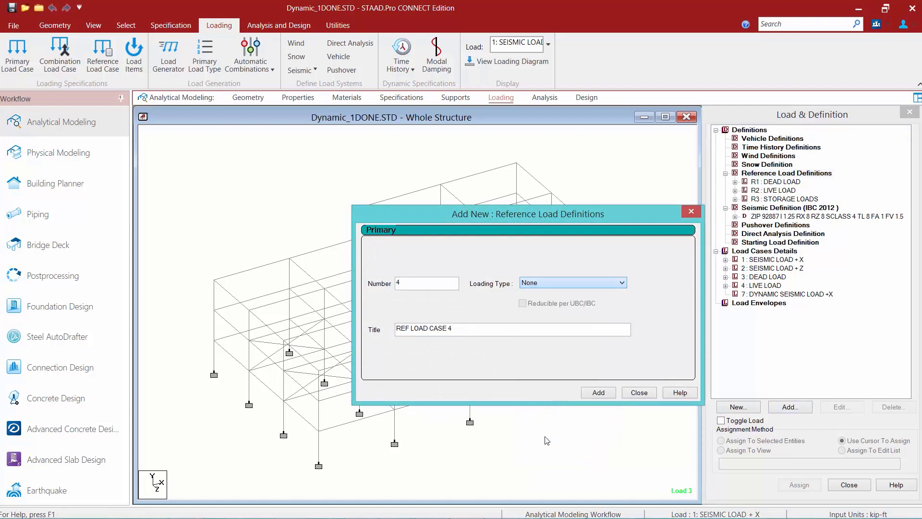
left_click(482, 333)
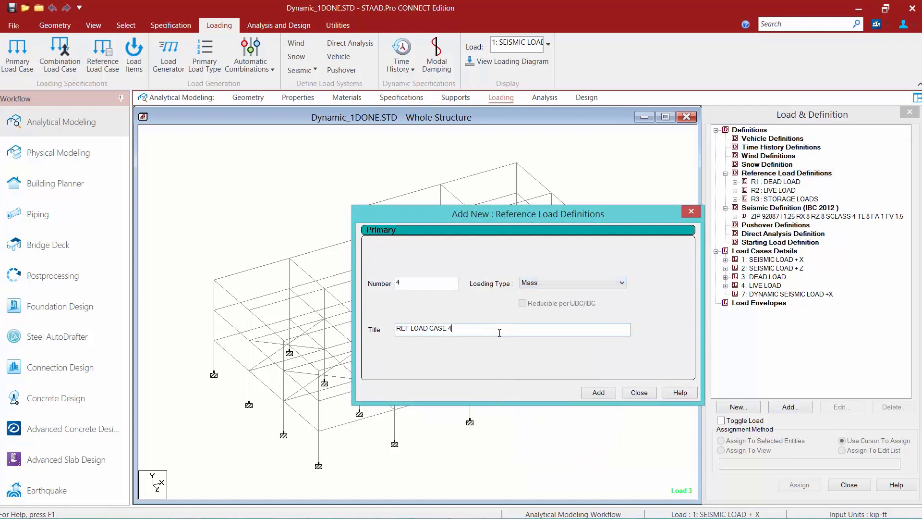
left_click_drag(456, 330, 389, 333)
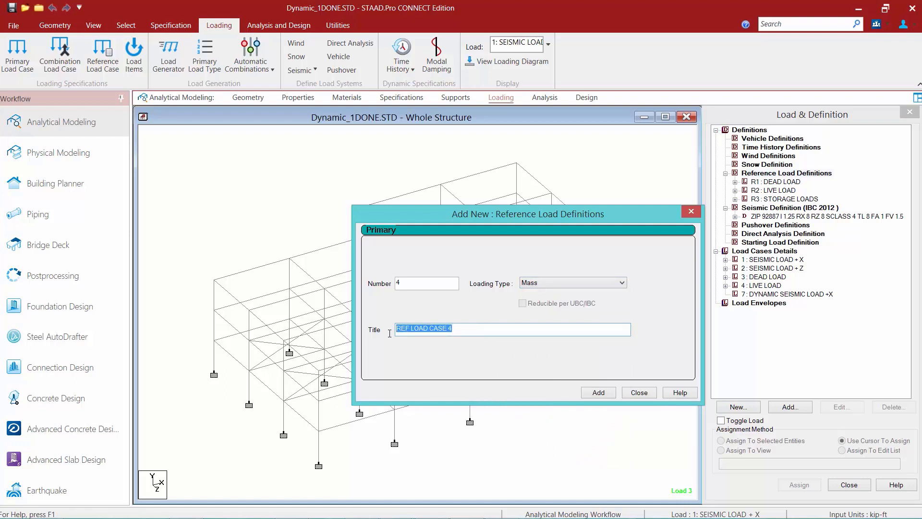
type("Dynamic Mass")
left_click(600, 393)
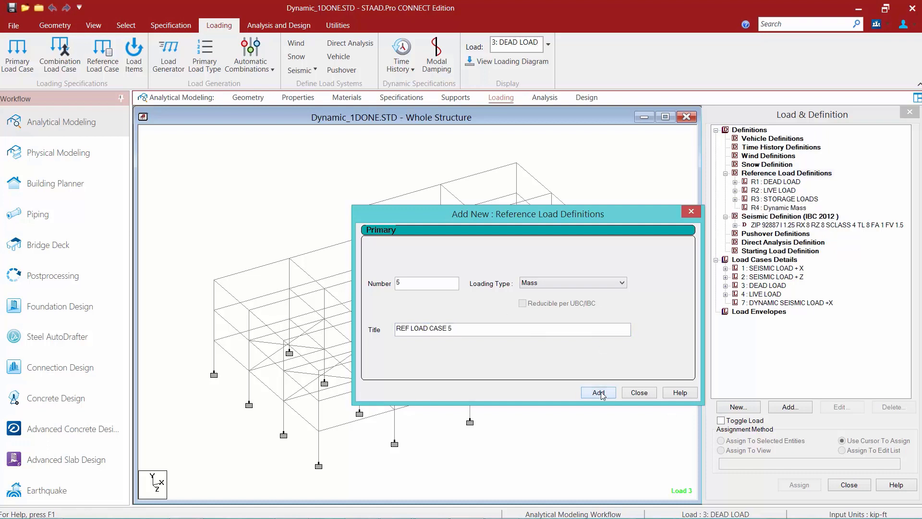
left_click(635, 394)
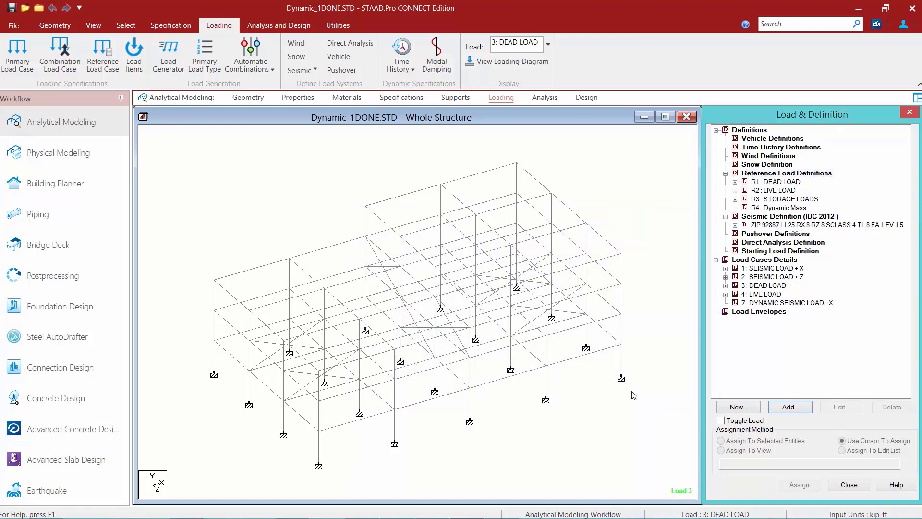
Add a selfweight load in the X direction with factor 1 to the Dynamic Mass reference load.
left_click(783, 208)
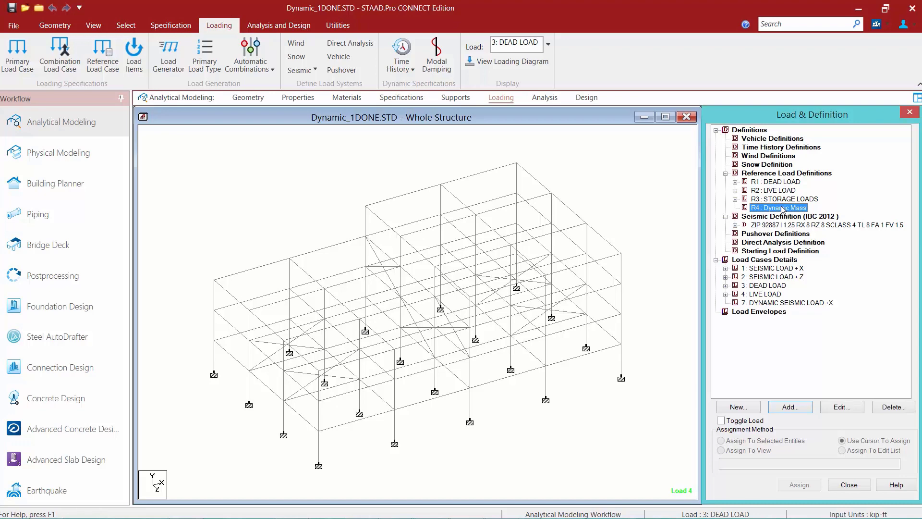
left_click(788, 407)
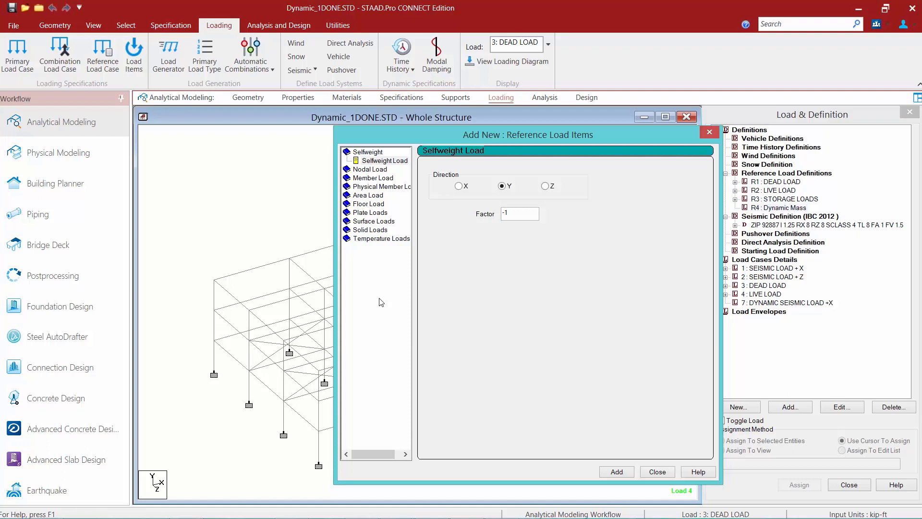
left_click(469, 140)
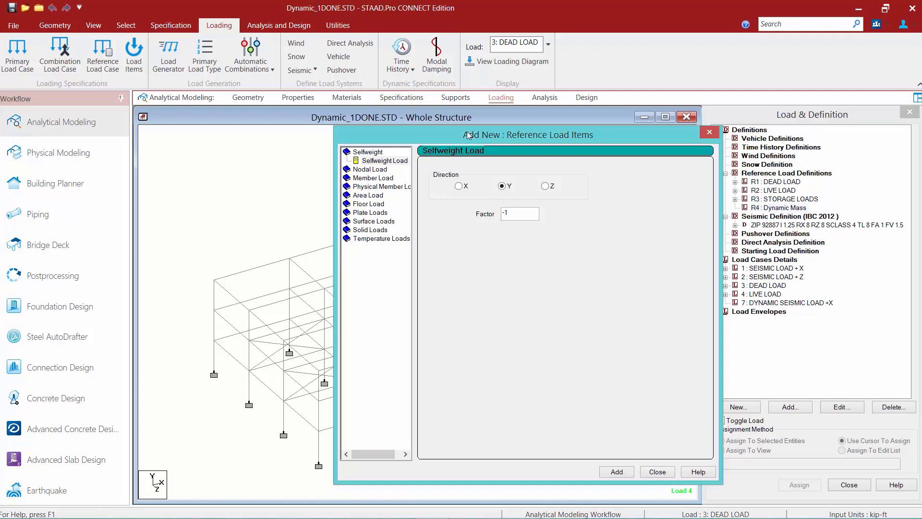
left_click(458, 186)
key("Tab")
type("1")
left_click(614, 471)
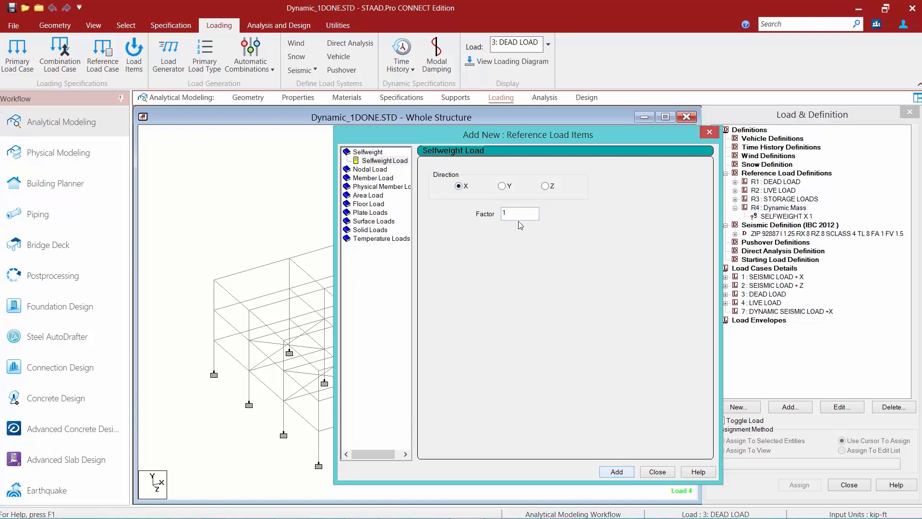
Add selfweight loads with factor 1 in the Y and Z directions to Dynamic Mass.
left_click(502, 186)
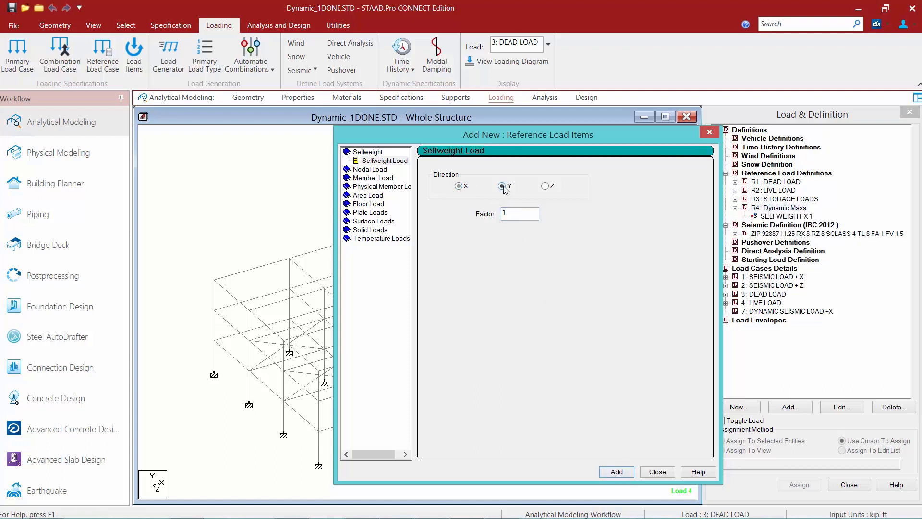
left_click(615, 473)
left_click(545, 185)
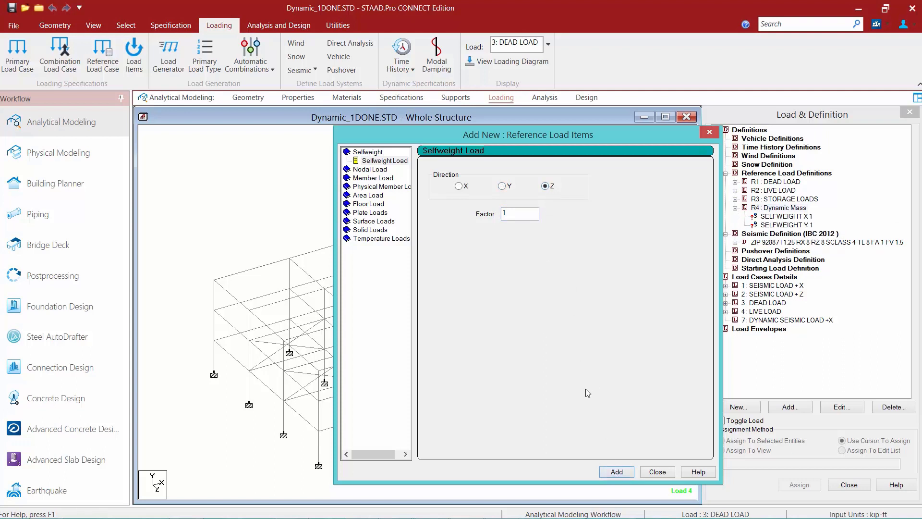
left_click(617, 472)
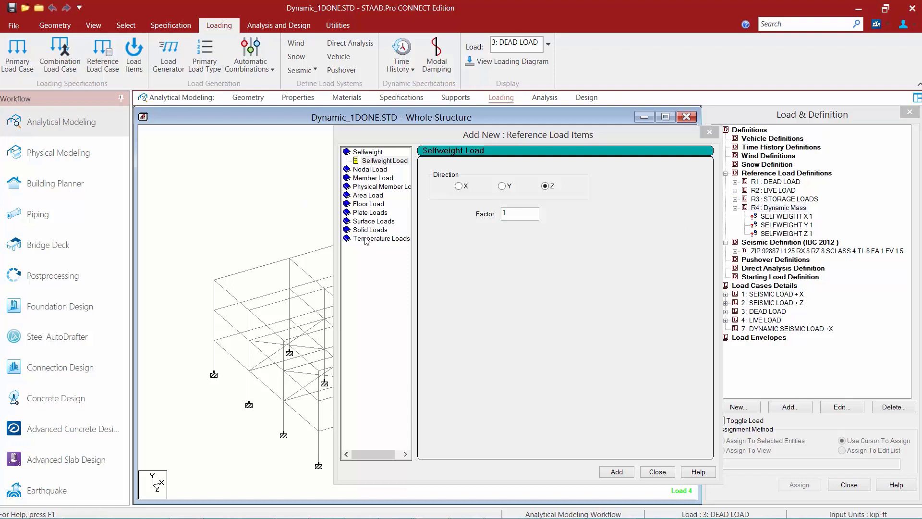
Add a floor load of 0.06 kip/ft2 in Global X on the _BASEMENT member group to Dynamic Mass.
left_click(368, 204)
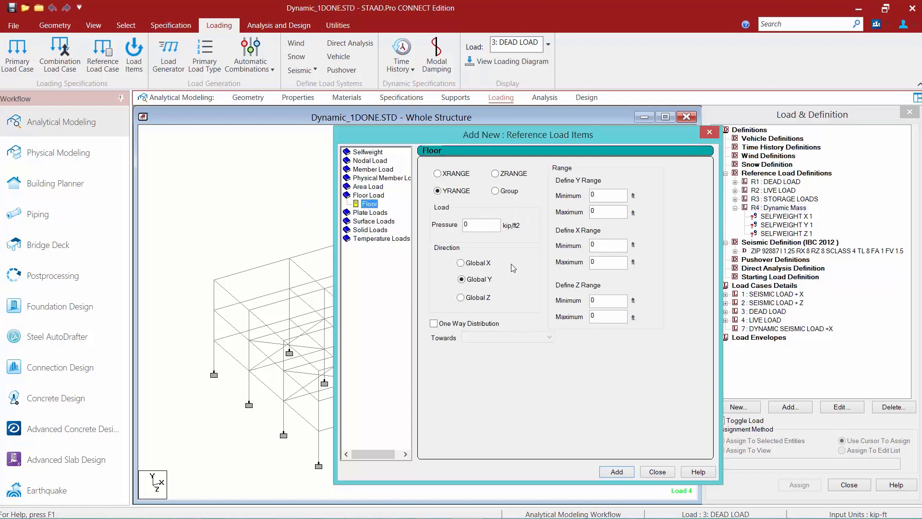
left_click(503, 191)
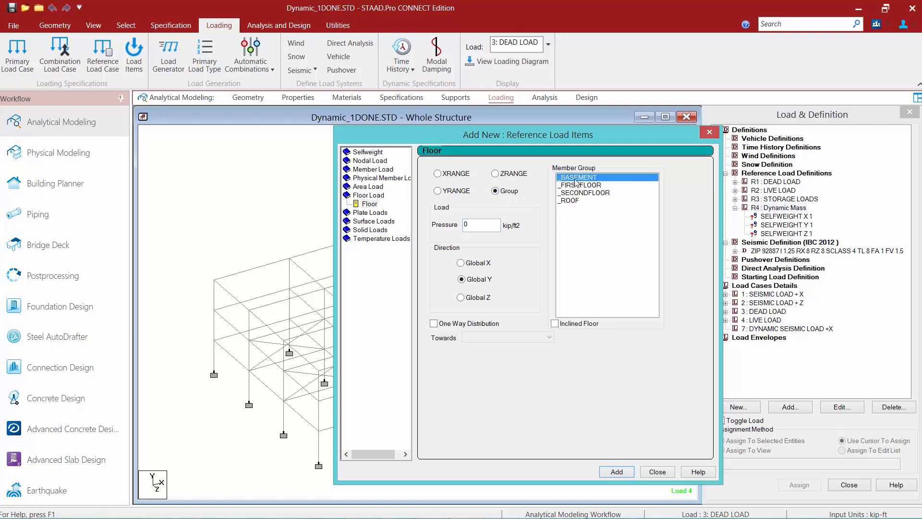
left_click_drag(483, 226, 436, 227)
type("0.06")
left_click(462, 263)
left_click(612, 472)
Add the same 0.06 kip/ft2 _BASEMENT floor load in the Global Y and Global Z directions.
left_click(479, 280)
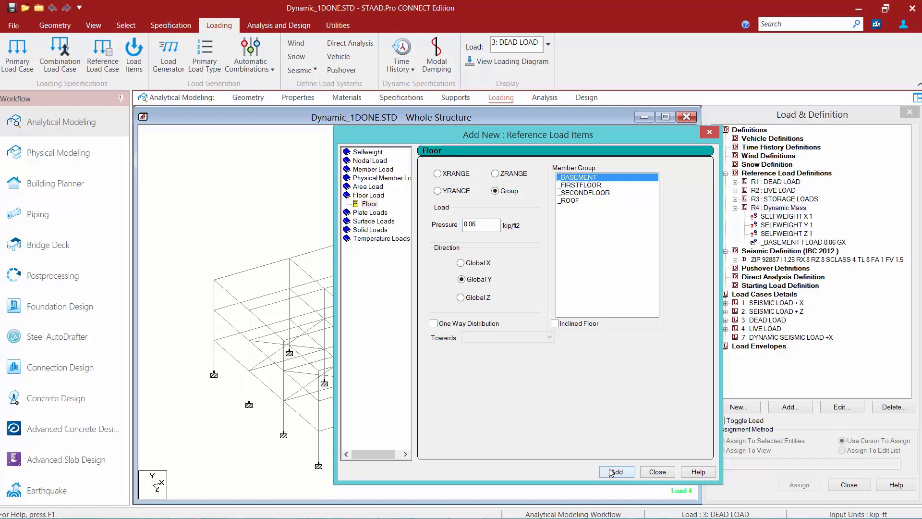
left_click(612, 473)
left_click(473, 301)
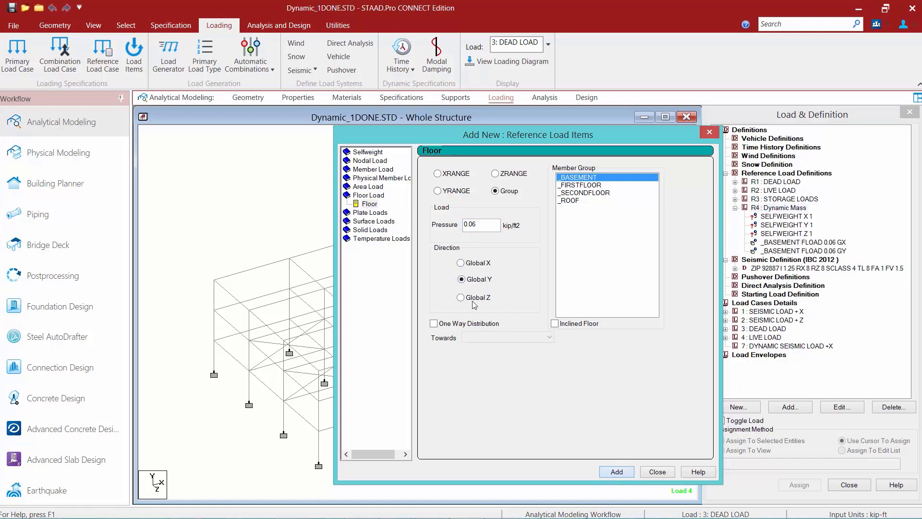
left_click(615, 472)
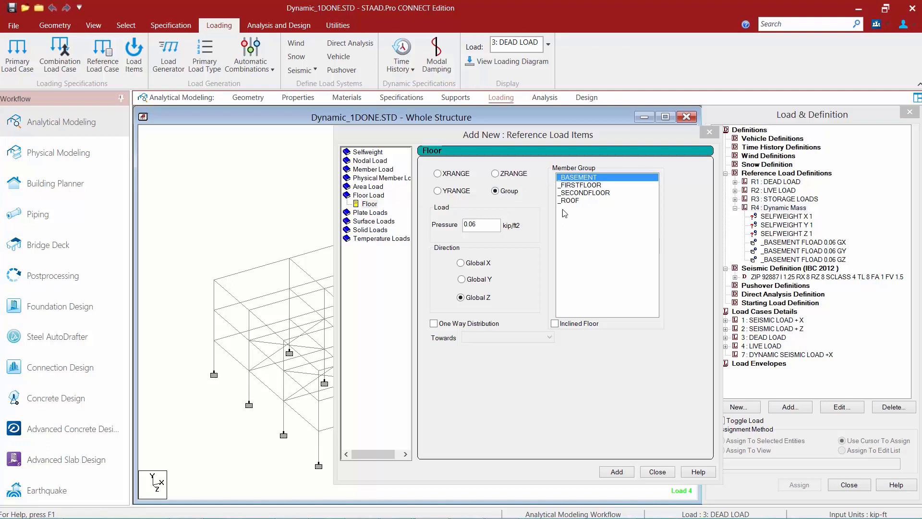
Add a floor load of 0.02 kip/ft2 in Global X over a Y range from 5 to 45 ft.
left_click(450, 192)
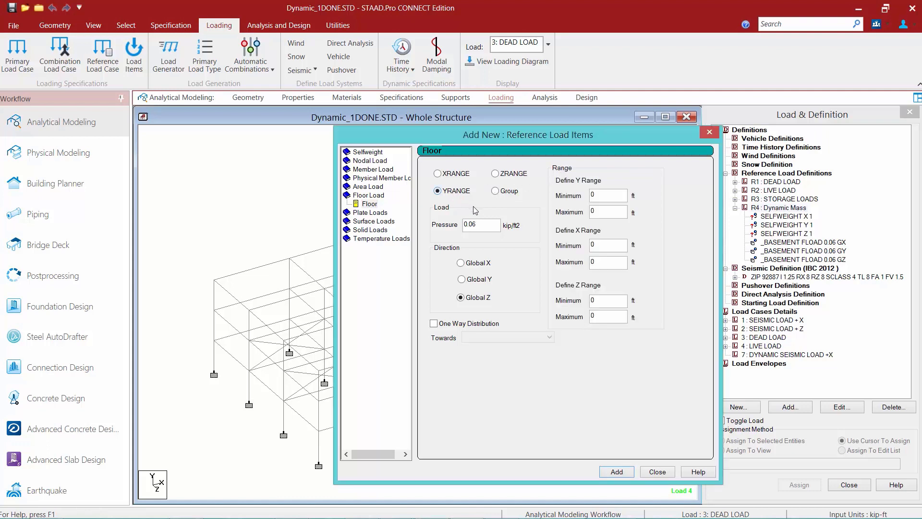
left_click_drag(484, 224, 403, 216)
type("0.02")
double_click(593, 194)
type("5")
key("Tab")
type("45")
left_click(475, 267)
left_click(613, 473)
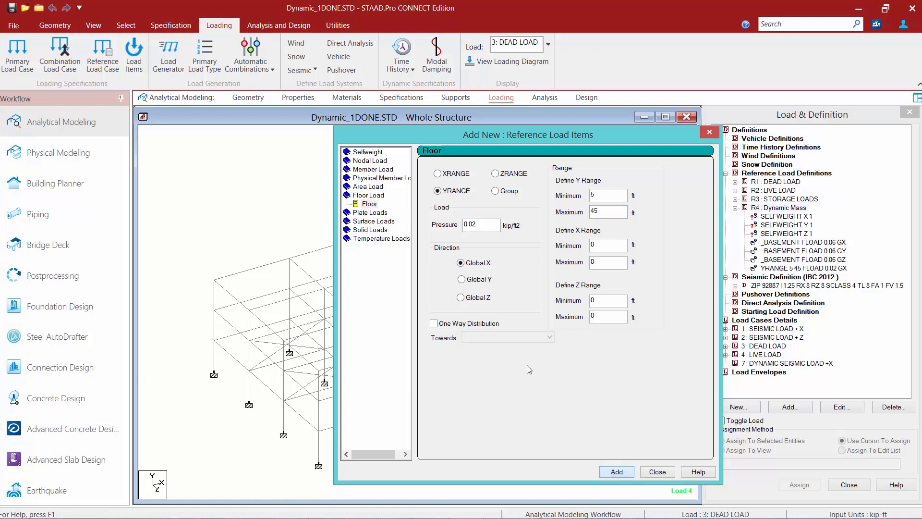
Add the 0.02 kip/ft2 Y-range floor load in Global Y and Global Z, and finish adding load items.
left_click(462, 279)
left_click(612, 473)
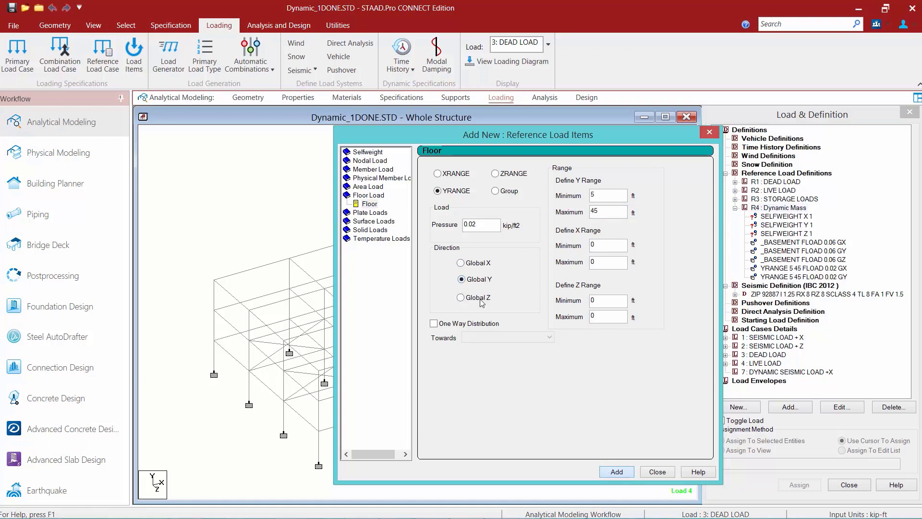
left_click(476, 297)
left_click(616, 473)
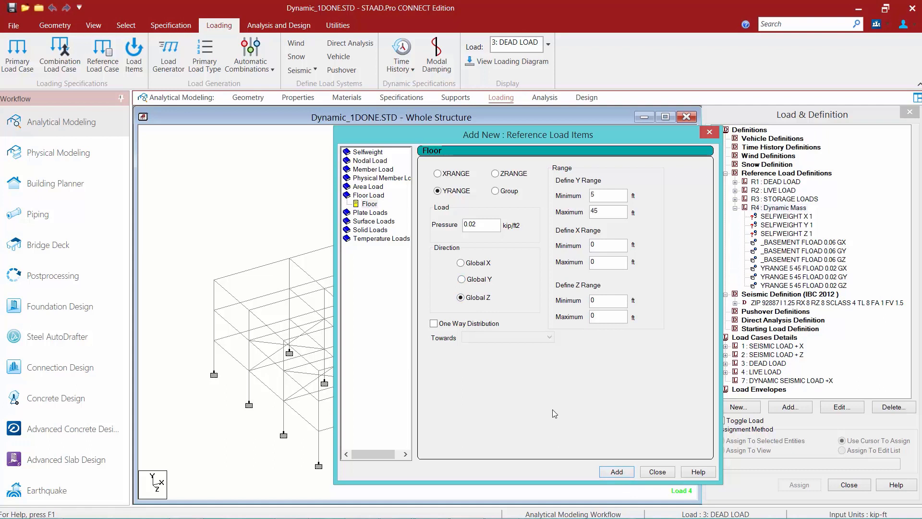
left_click(664, 473)
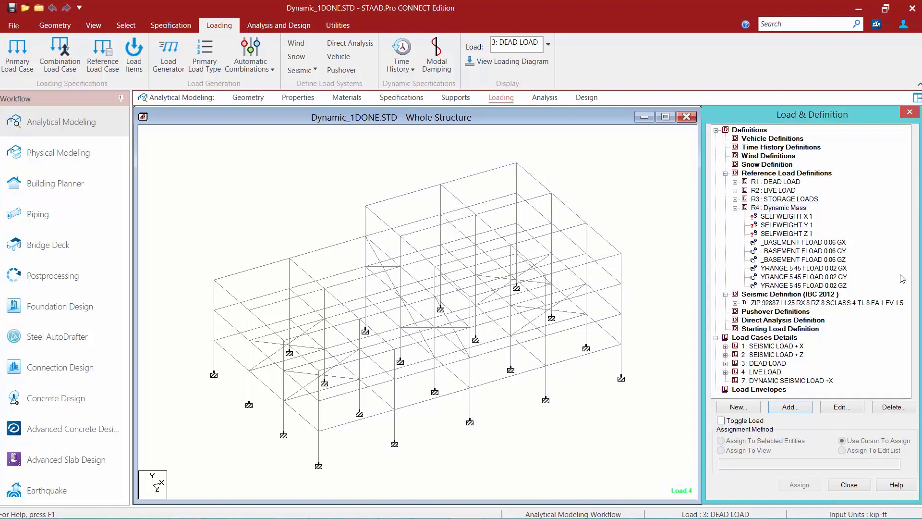
Assign the X-direction selfweight of the Dynamic Mass reference load to the whole view.
left_click(772, 217)
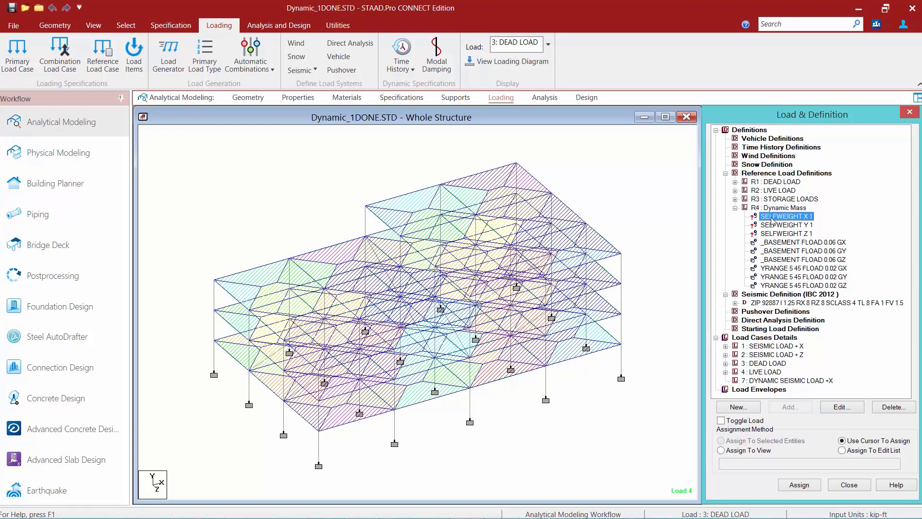
left_click(732, 450)
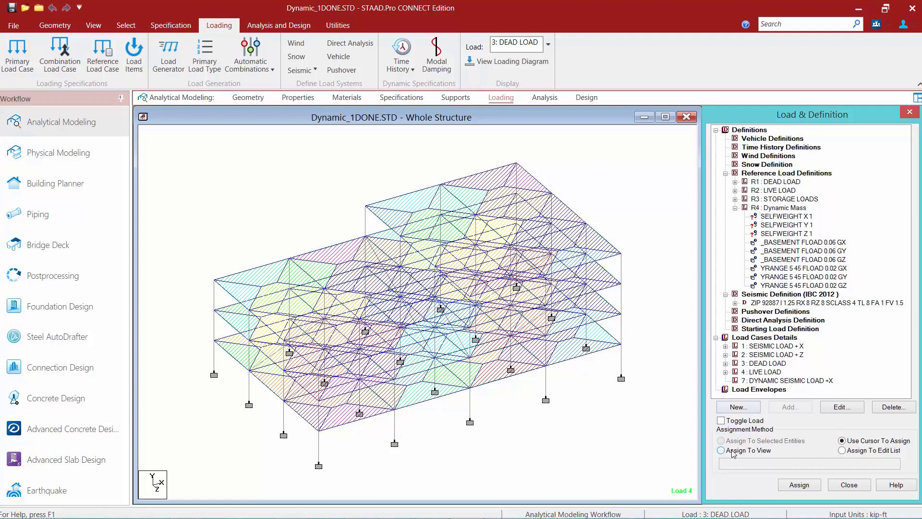
left_click(795, 486)
left_click(838, 338)
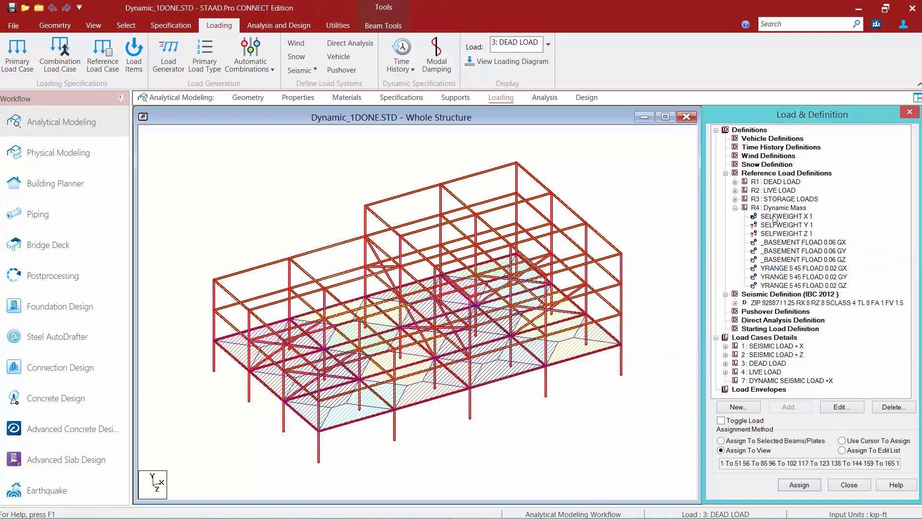
Assign the Y and Z selfweight items of Dynamic Mass to the whole view and clear the member selection.
left_click(767, 224)
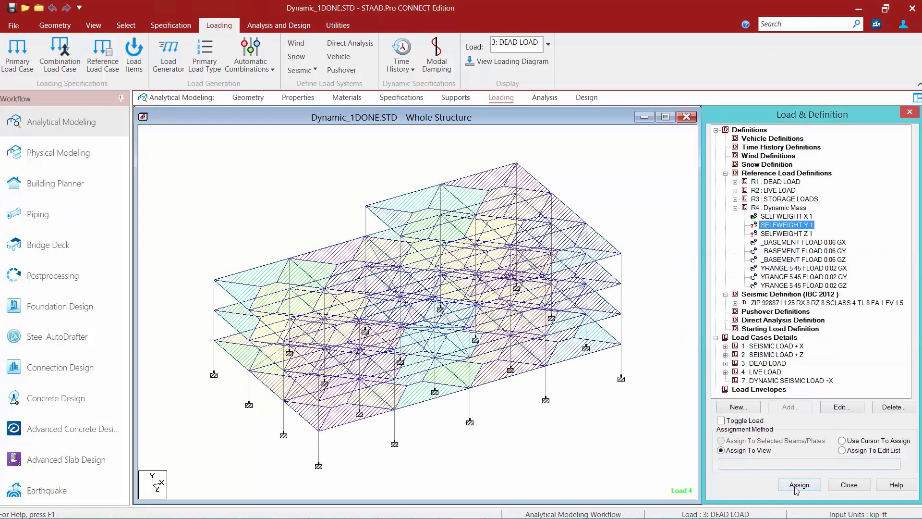
left_click(796, 486)
left_click(836, 338)
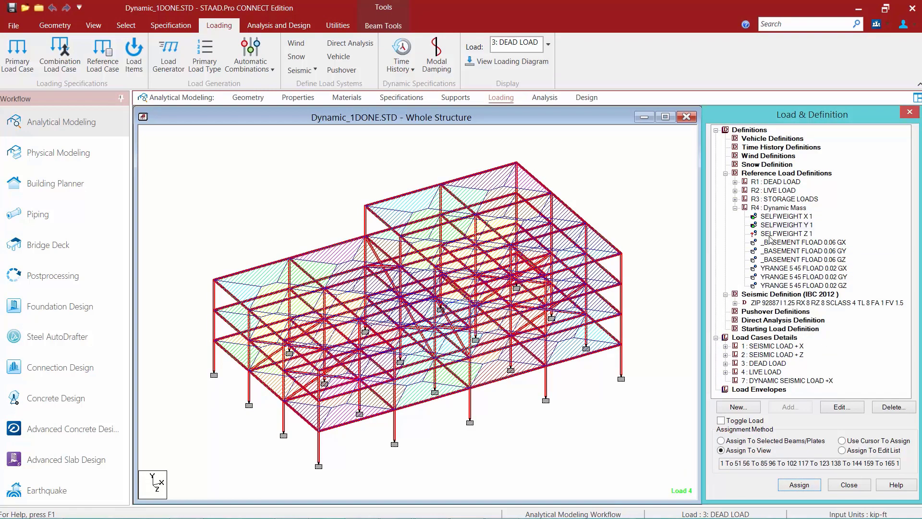
left_click(770, 234)
left_click(797, 485)
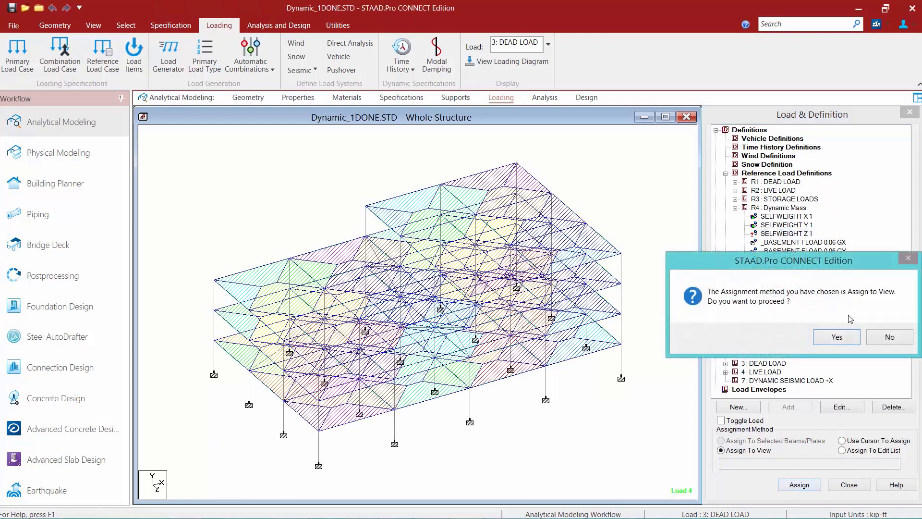
left_click(837, 336)
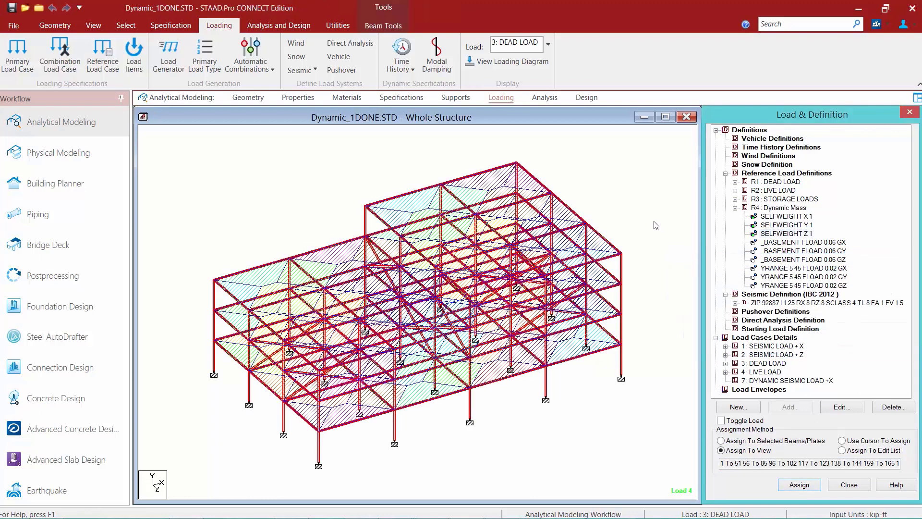
left_click(654, 221)
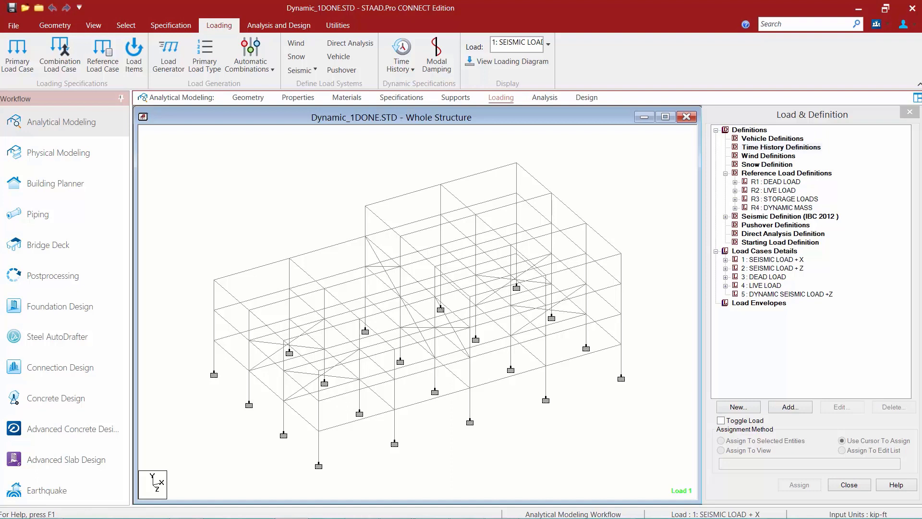
Add a Type 1 acceleration time history definition that reads its data from the external file eqdata.txt.
left_click(757, 147)
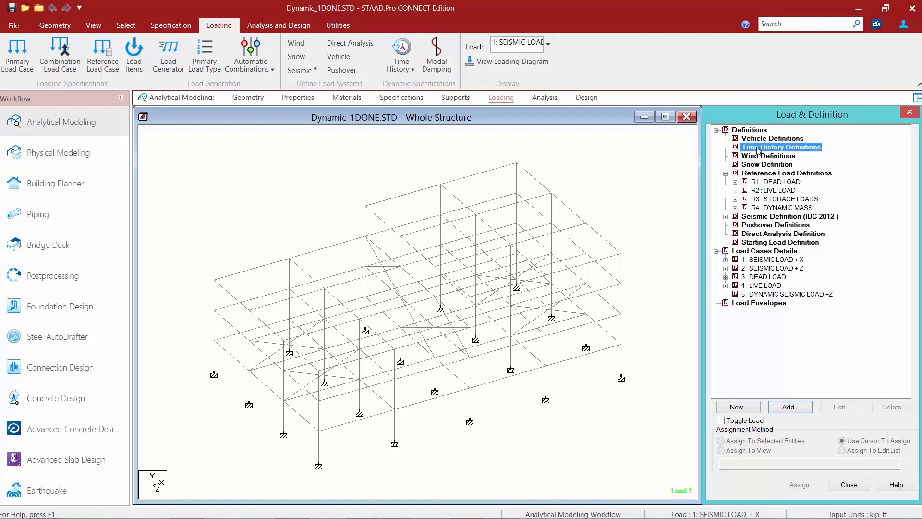
left_click(790, 407)
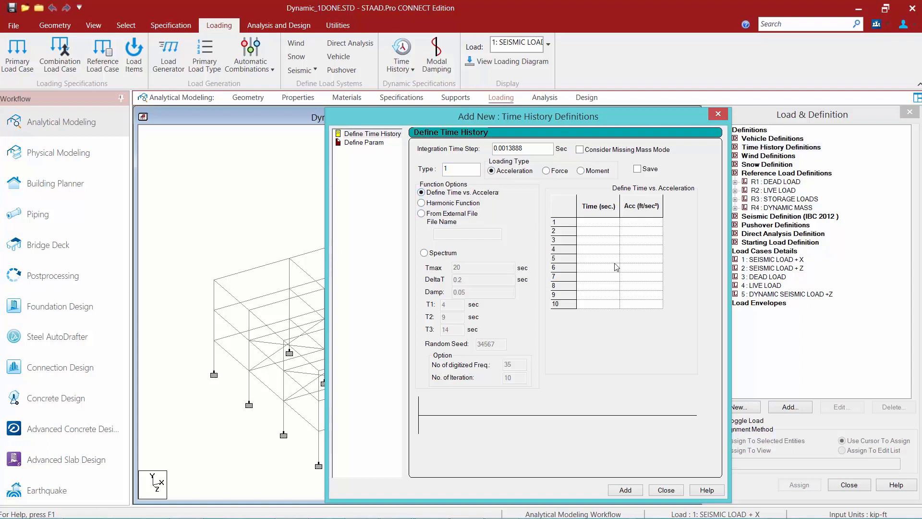
left_click(422, 204)
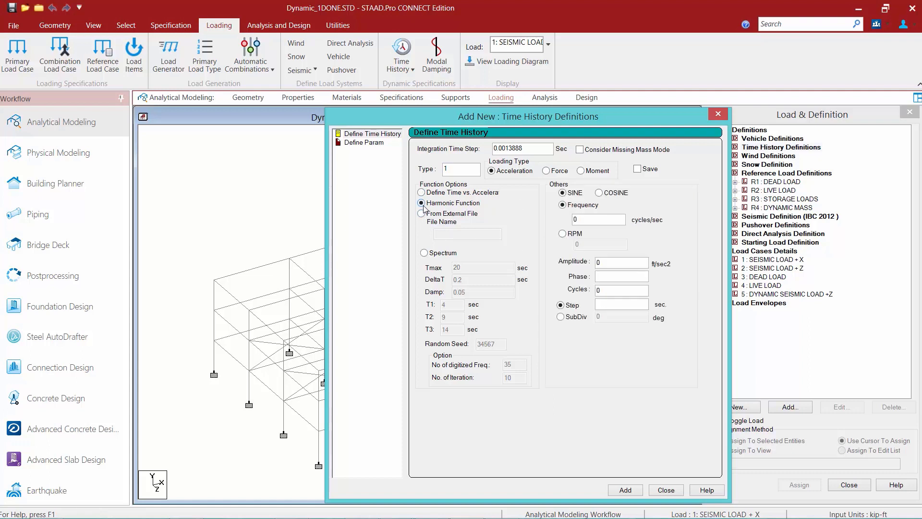
left_click(425, 215)
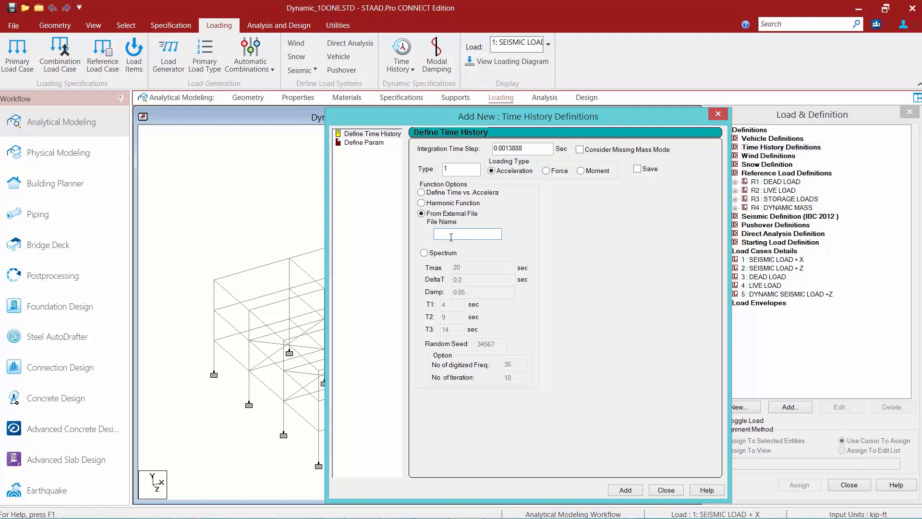
type("eqdata")
type(".txt")
left_click(625, 490)
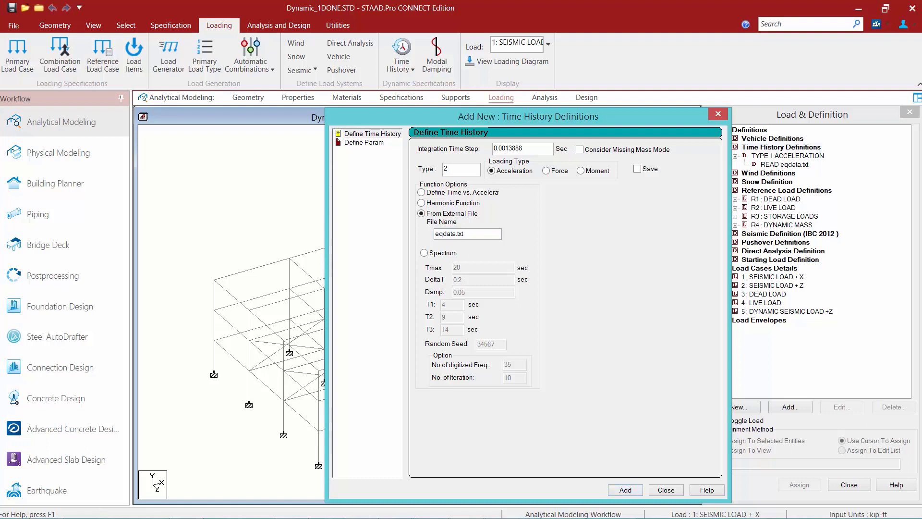
left_click(427, 517)
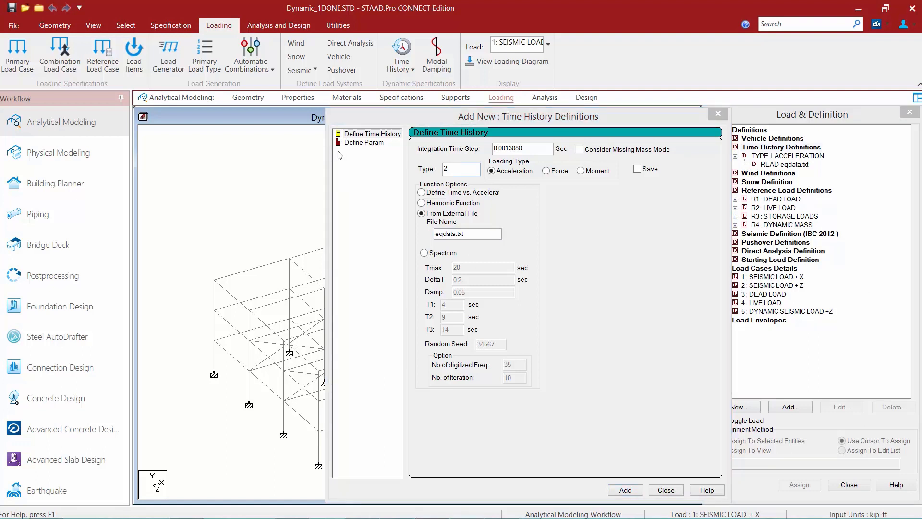
Add time history parameters with an arrival time of 0 seconds and damping of 0.05, and finish adding definitions.
left_click(356, 142)
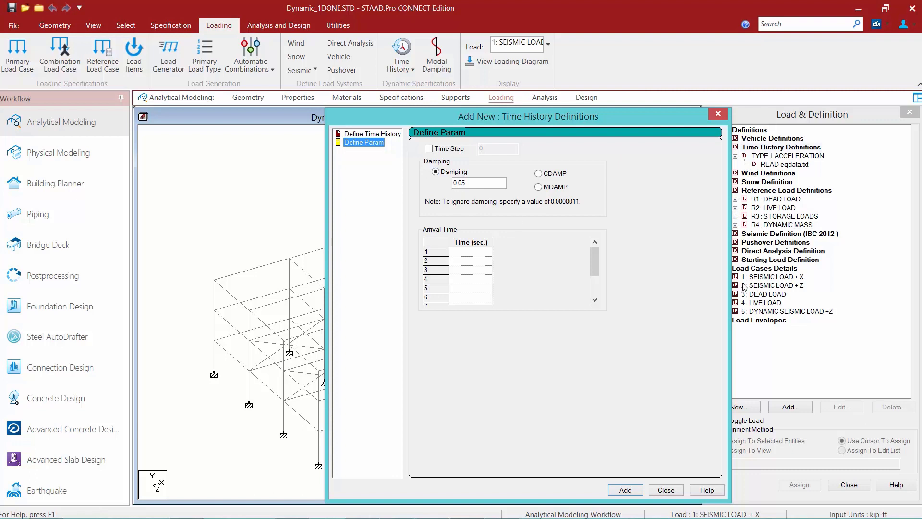
left_click(463, 253)
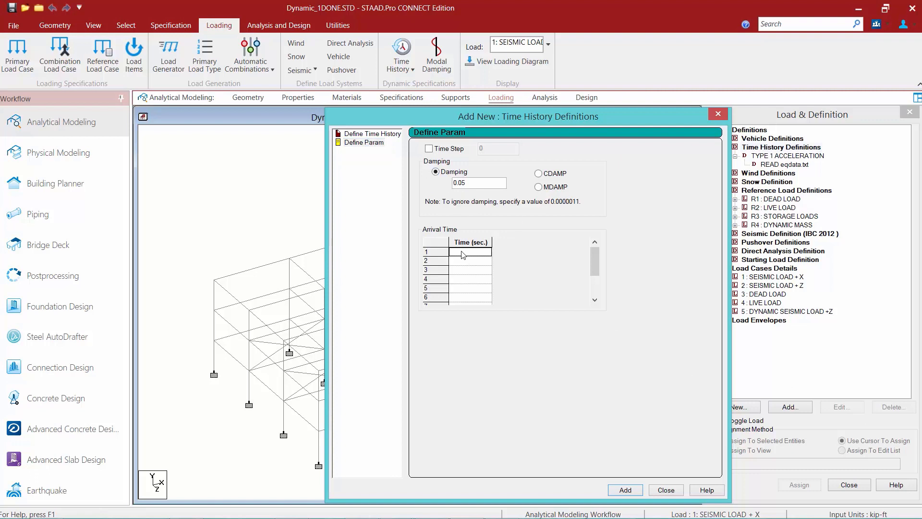
type("0")
left_click(467, 263)
left_click(457, 277)
left_click(453, 288)
left_click(625, 489)
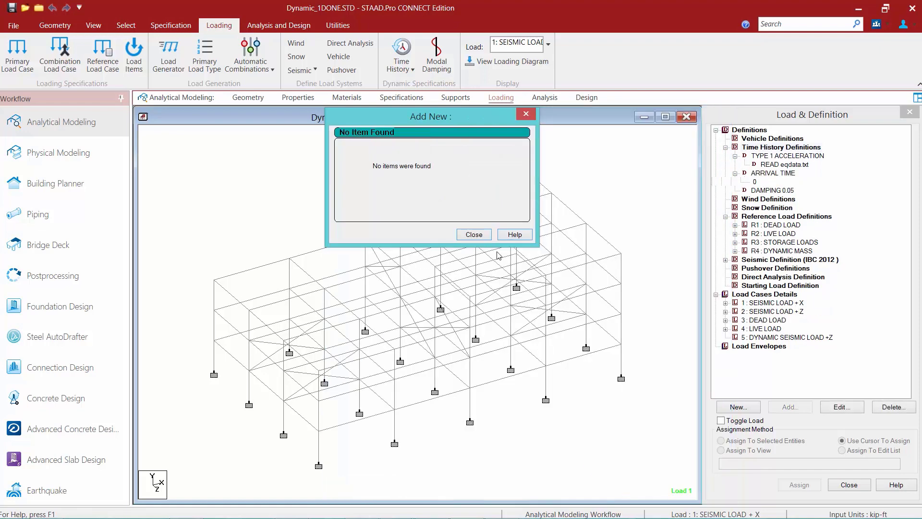
left_click(471, 235)
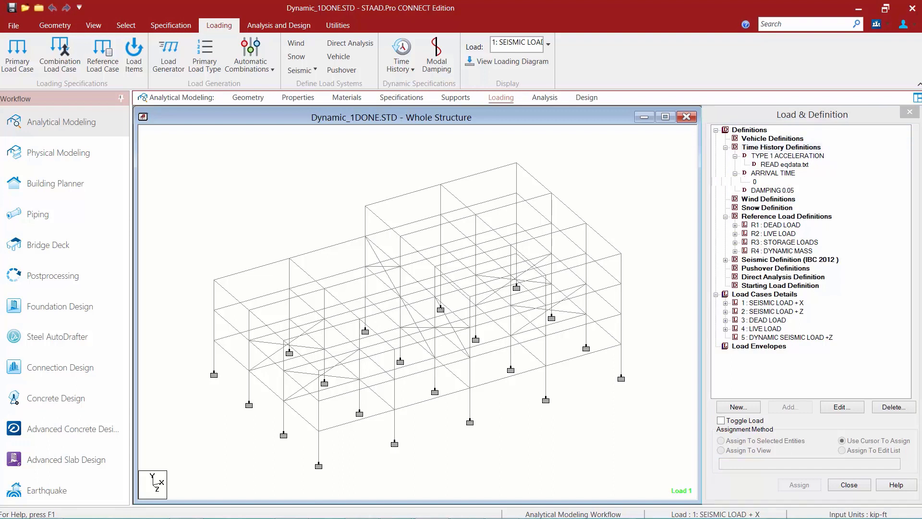
Switch to the Dataset folder in File Explorer and open eqdata.txt to examine the earthquake record.
mouse_move(467, 517)
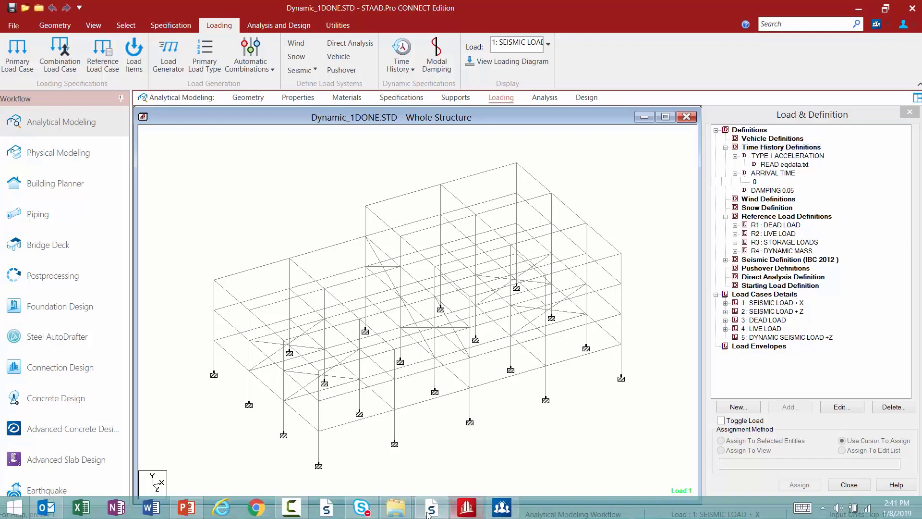
mouse_move(396, 508)
left_click(359, 467)
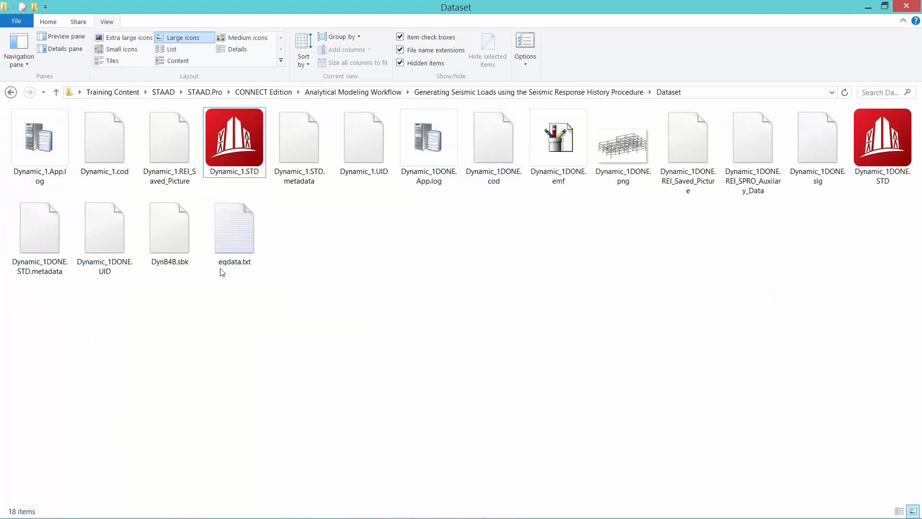
double_click(232, 221)
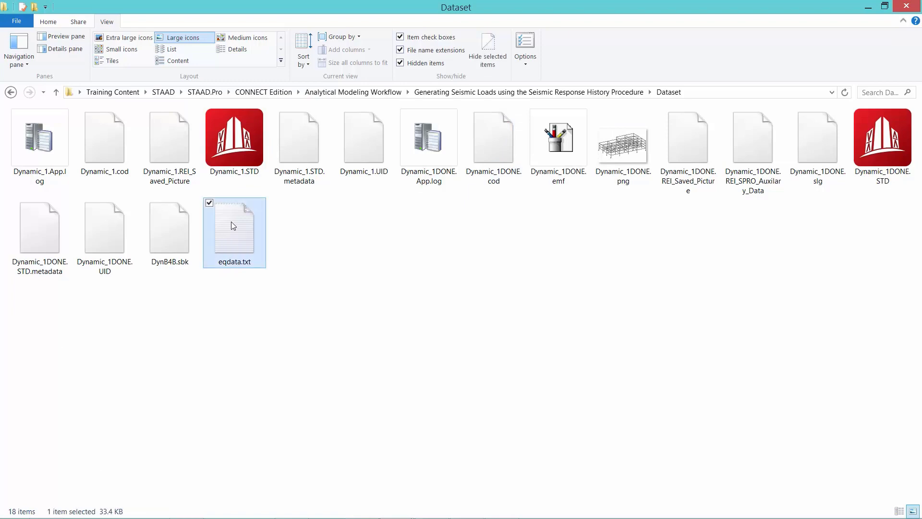
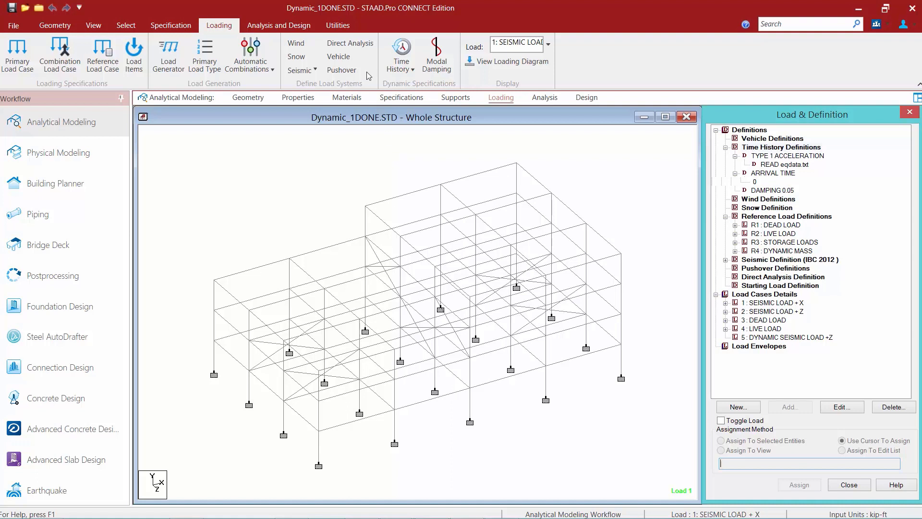
Save the modified structure and open its command file in the editor.
left_click(337, 24)
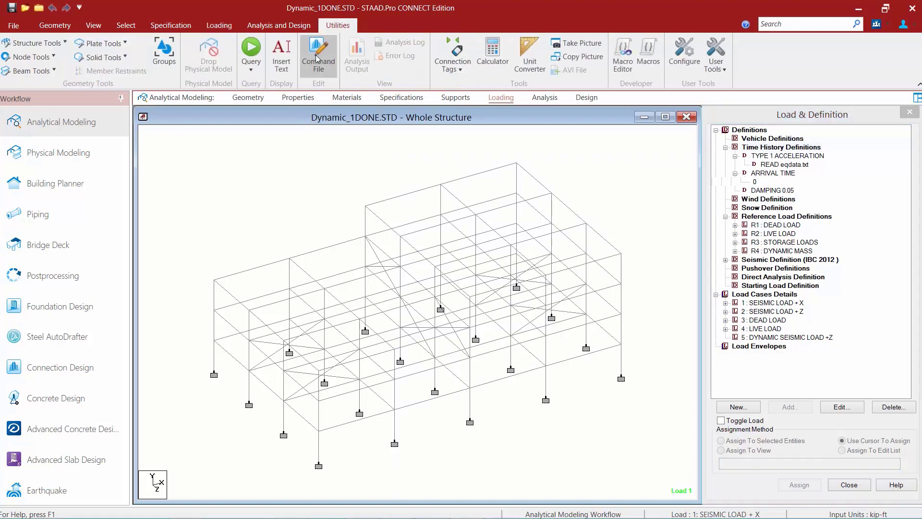
left_click(317, 64)
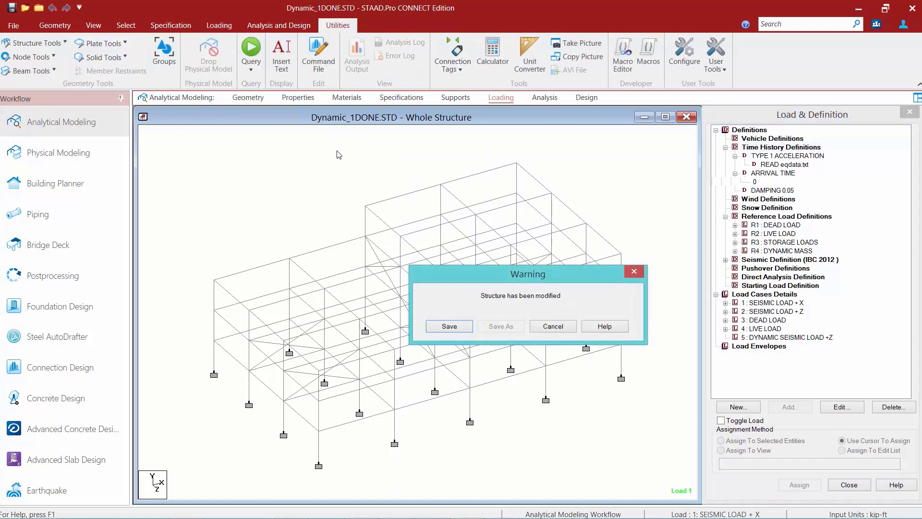
left_click(449, 326)
left_click(491, 304)
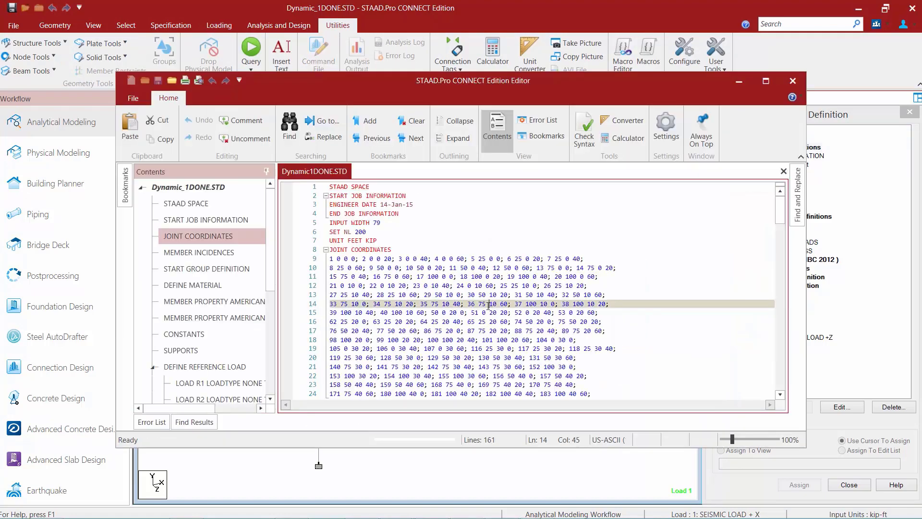
Append SCALE 32.2 to the TYPE 1 ACCELERATION line under DEFINE TIME HISTORY, save the command file, and return to the model's loading definitions.
scroll(480, 303, "down", 18)
scroll(470, 303, "down", 6)
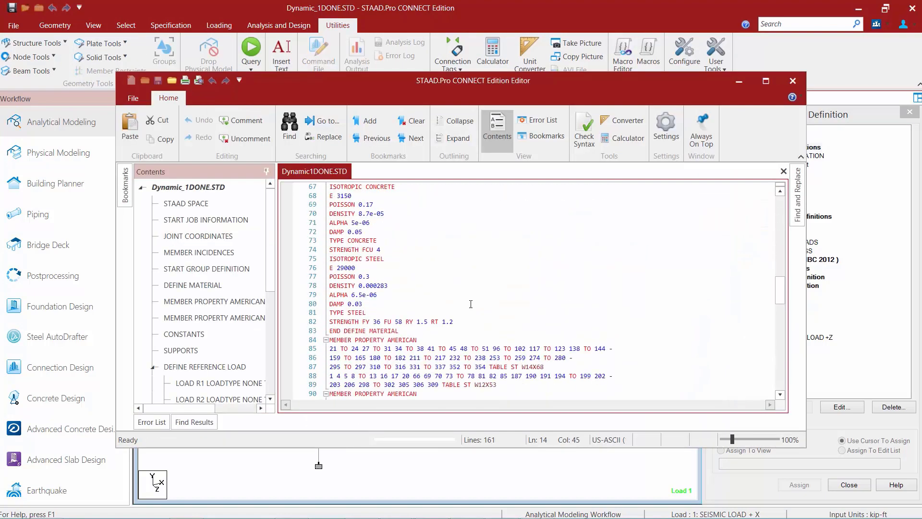
scroll(468, 303, "down", 6)
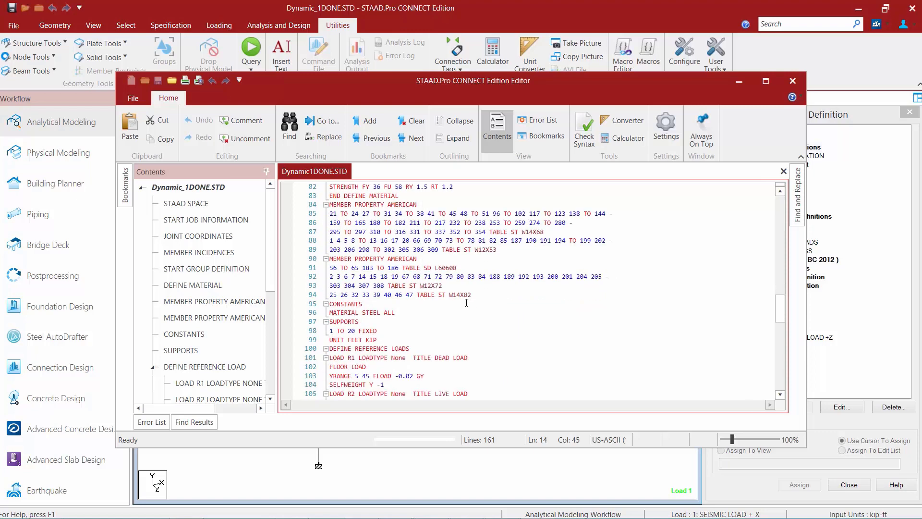
scroll(462, 304, "down", 6)
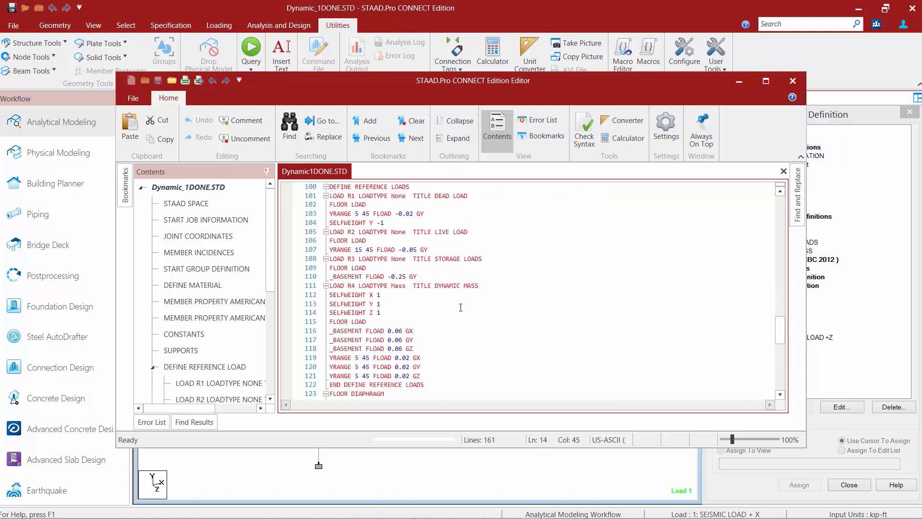
scroll(461, 308, "down", 3)
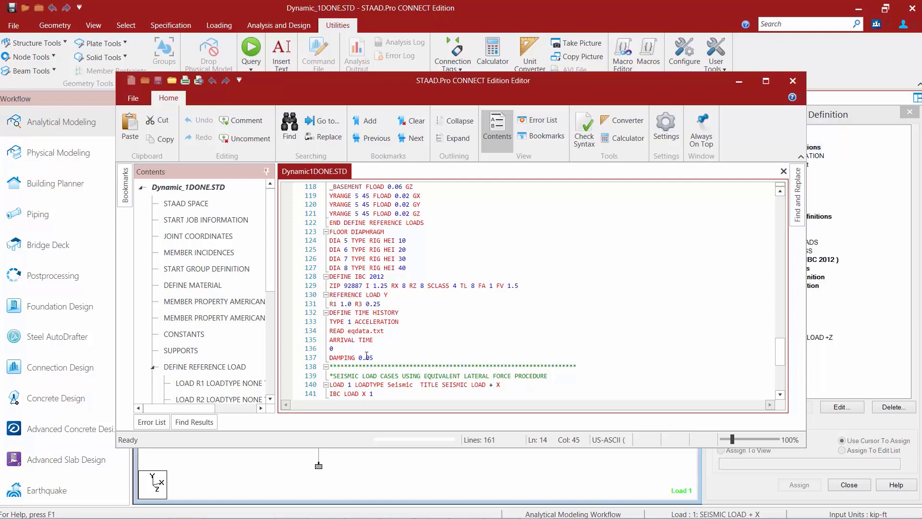
left_click(405, 322)
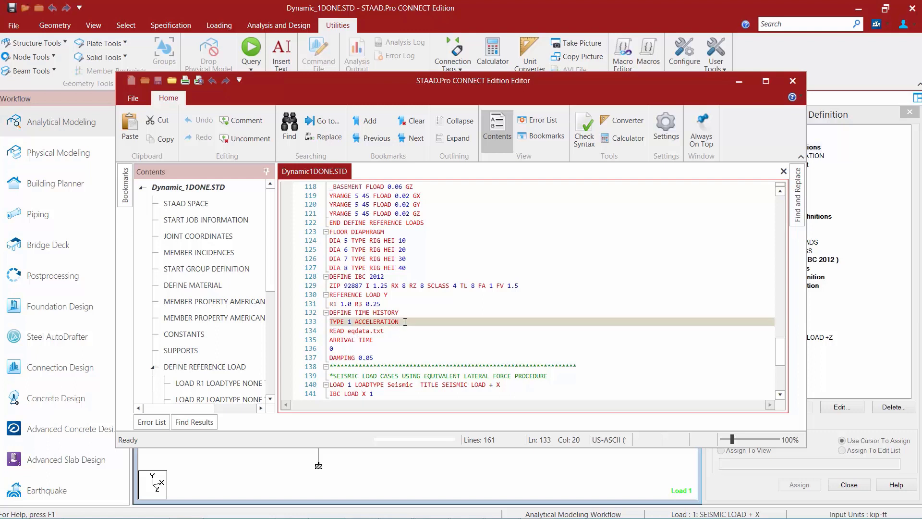
type("SC")
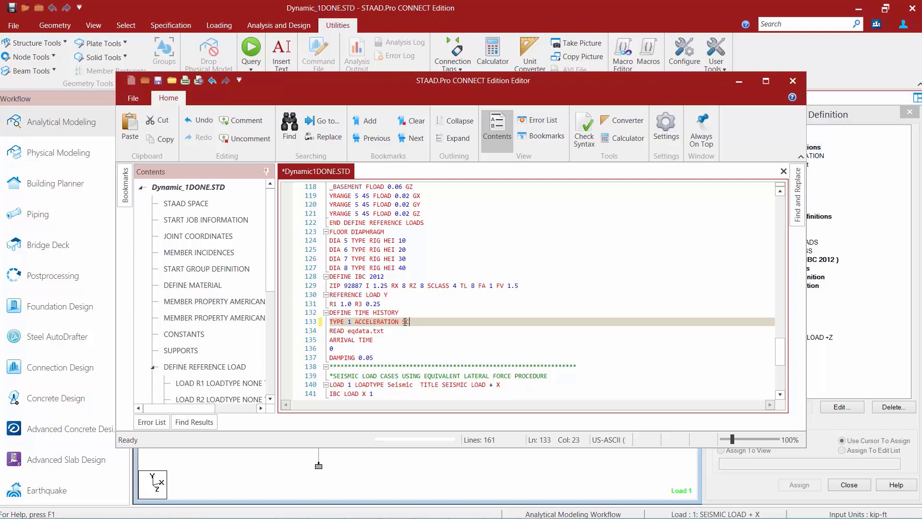
type("ALE 32.2")
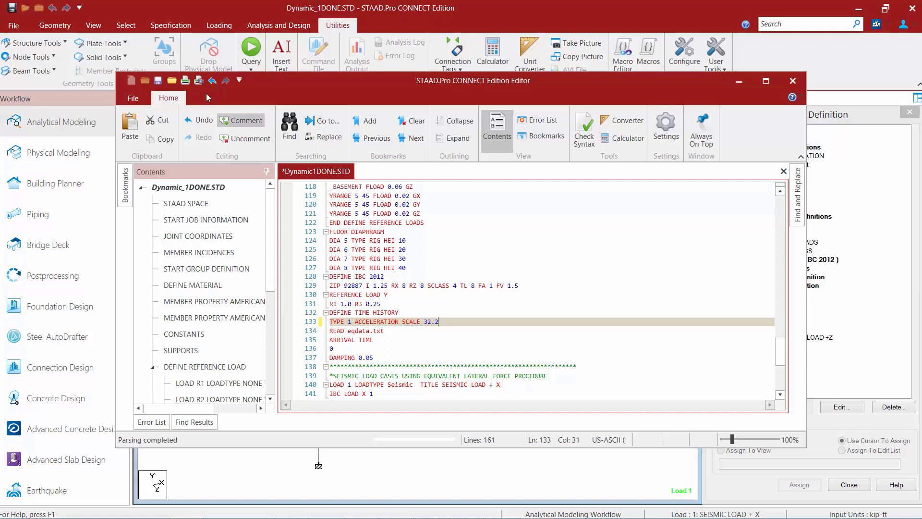
left_click(157, 81)
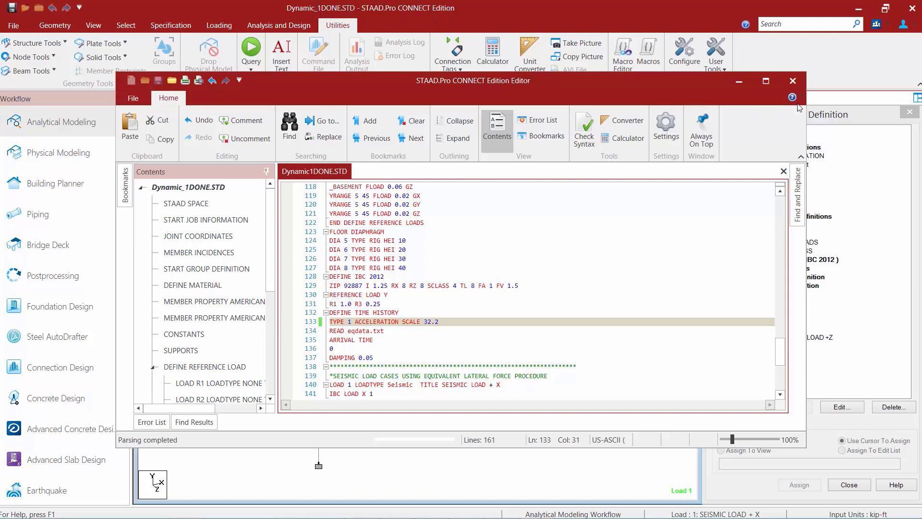
left_click(792, 80)
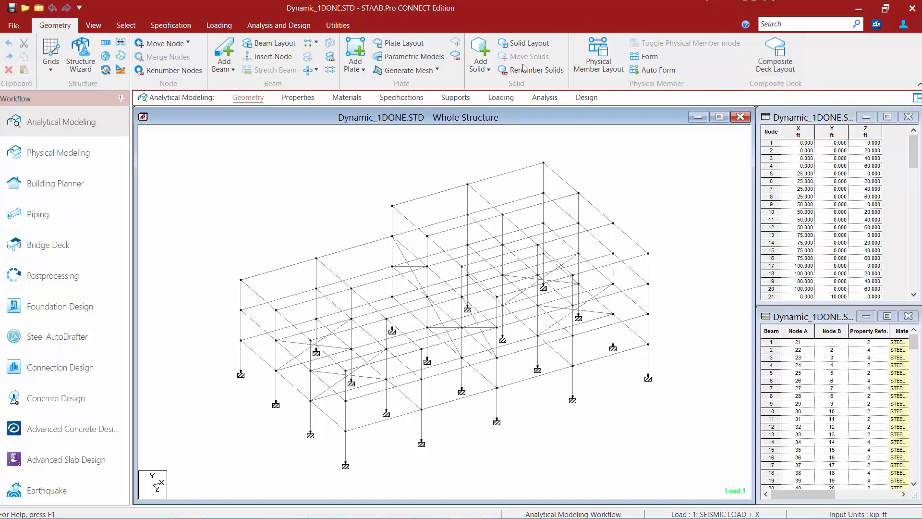
left_click(500, 99)
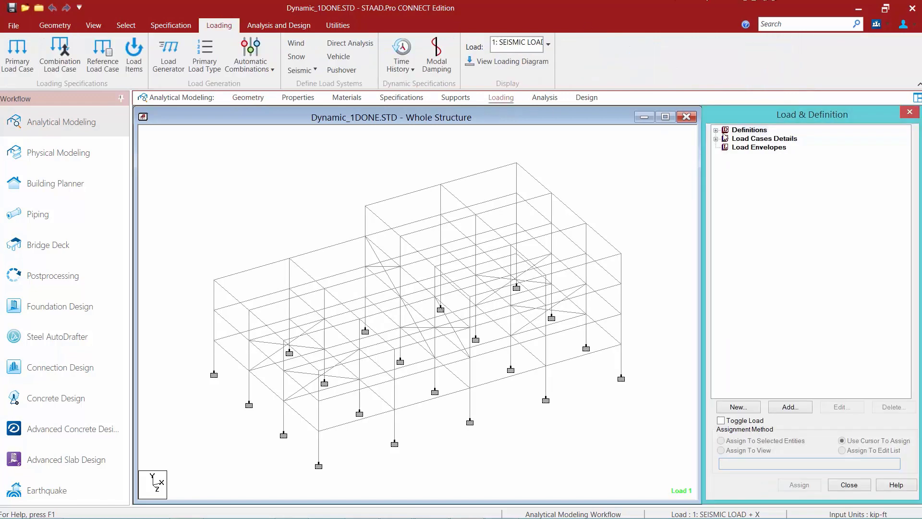
Start a new Time History load item under load case 5, DYNAMIC SEISMIC LOAD +Z.
left_click(716, 130)
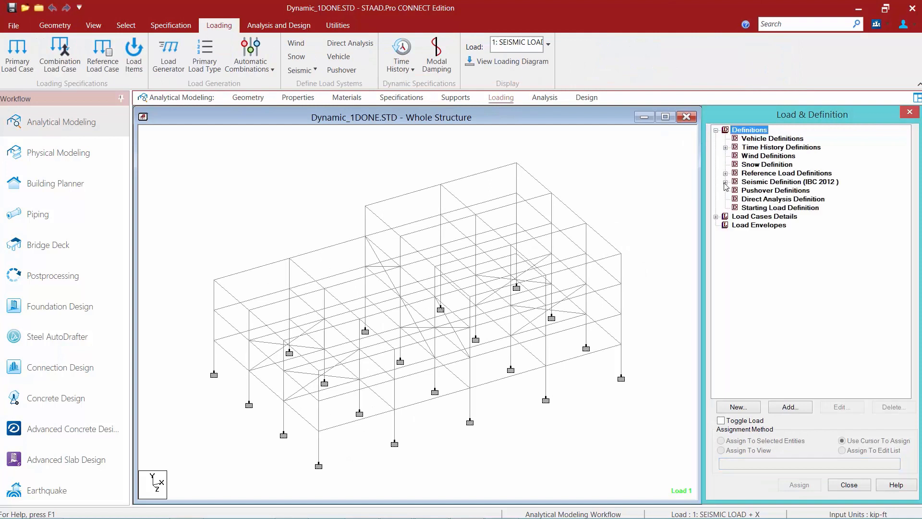
left_click(725, 148)
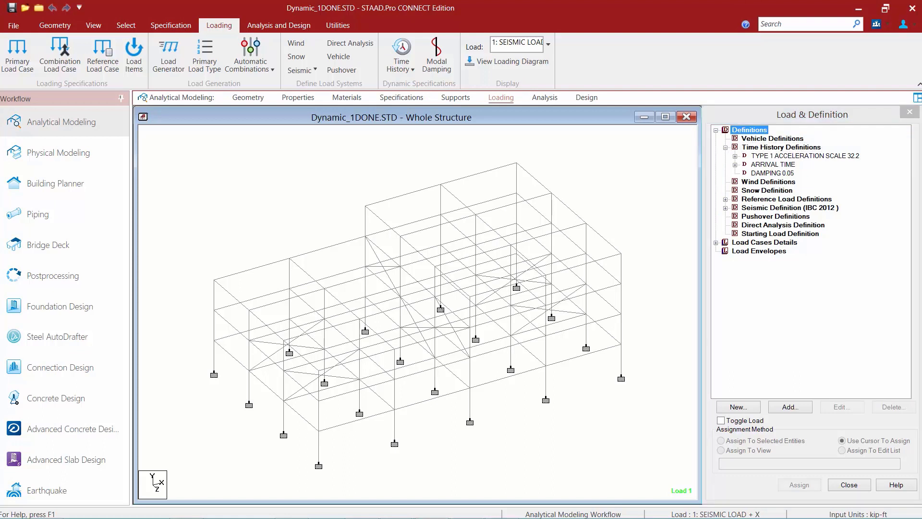
left_click(716, 242)
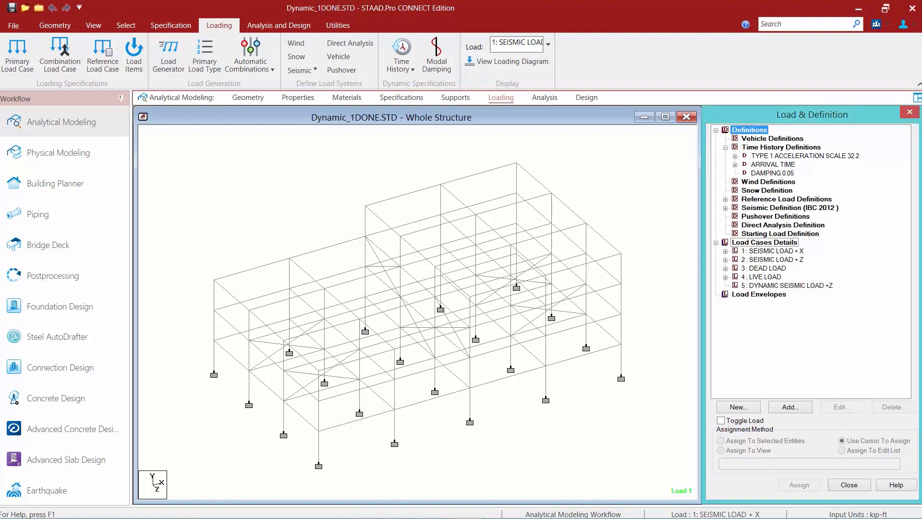
left_click(785, 285)
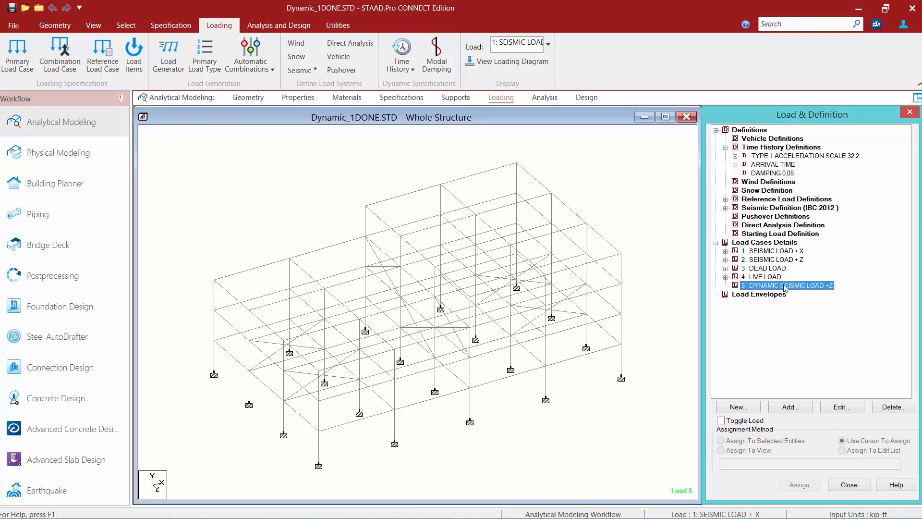
left_click(781, 407)
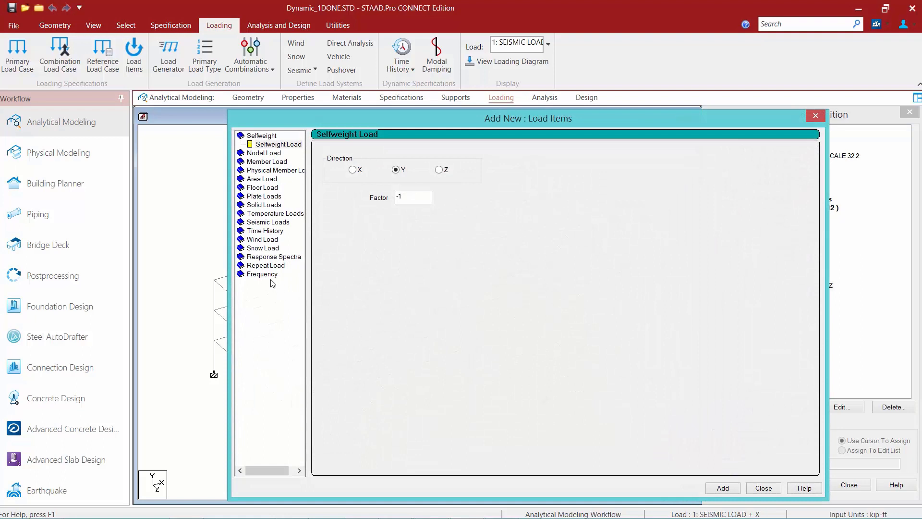
left_click(264, 231)
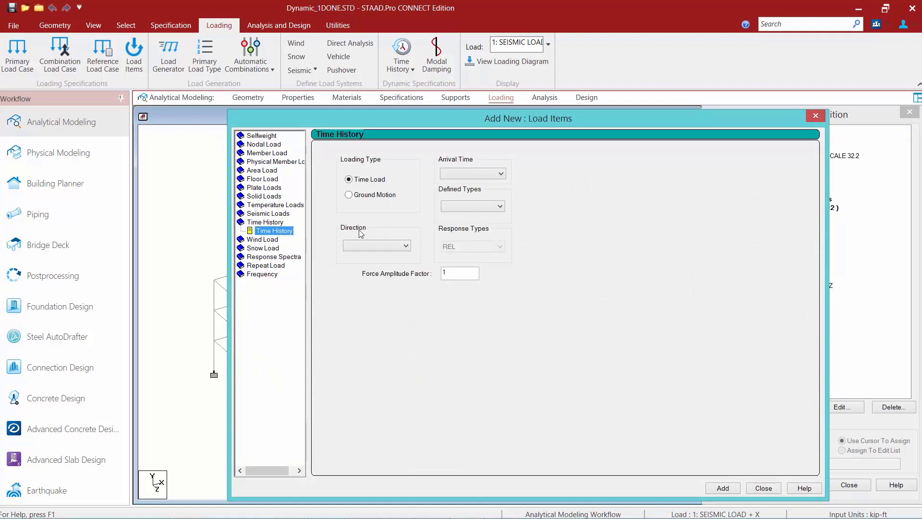
Configure the time history load as Ground Motion in direction Z with arrival time 1 : 0 and defined type 1 : Accel.
left_click(350, 200)
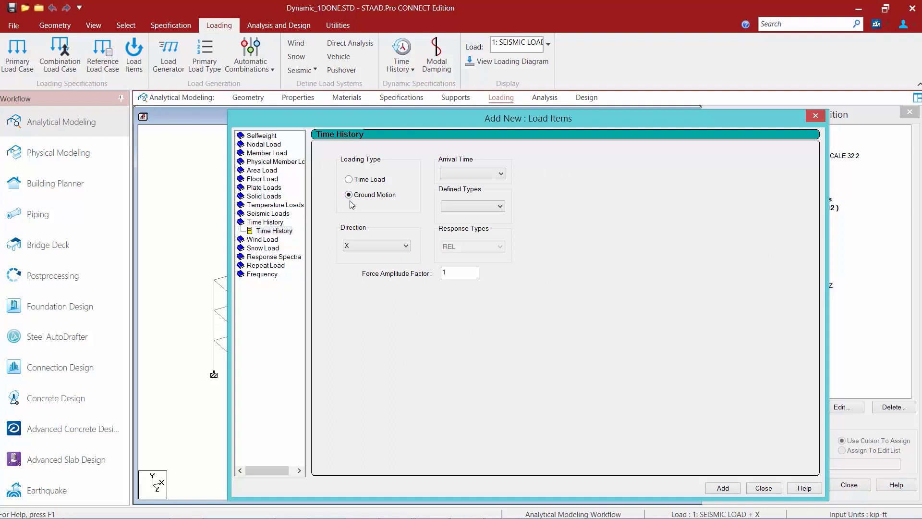
left_click(347, 246)
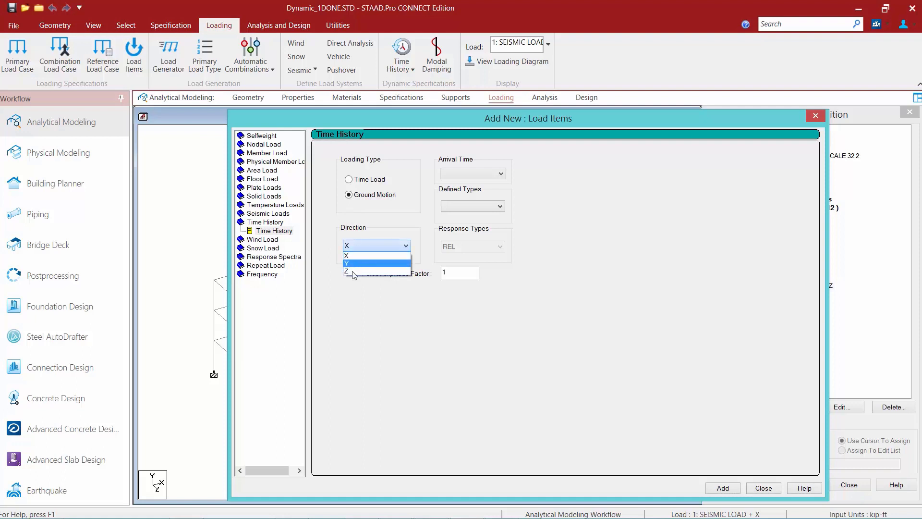
left_click(351, 272)
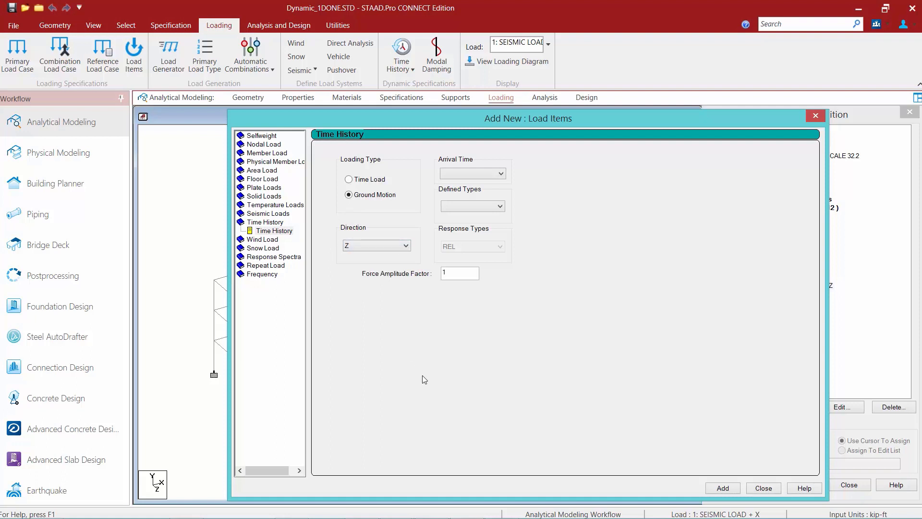
left_click(467, 174)
left_click(455, 184)
left_click(452, 205)
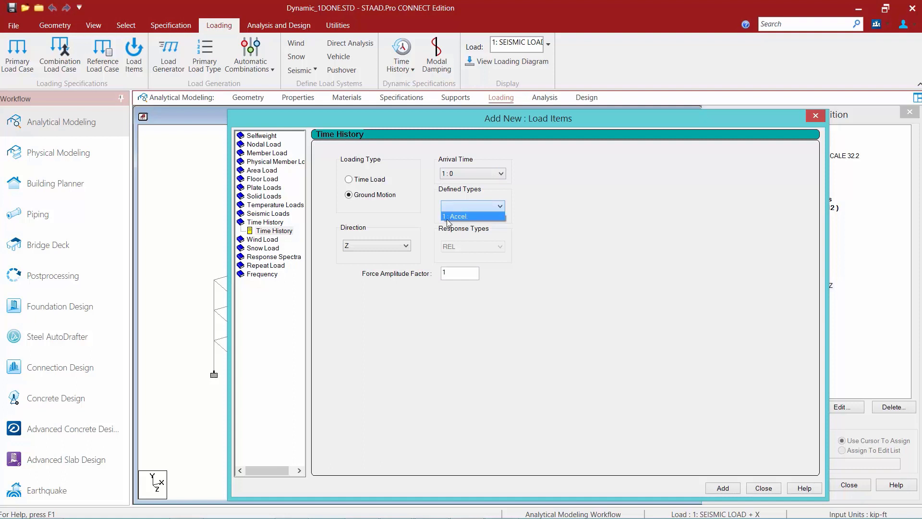
left_click(447, 218)
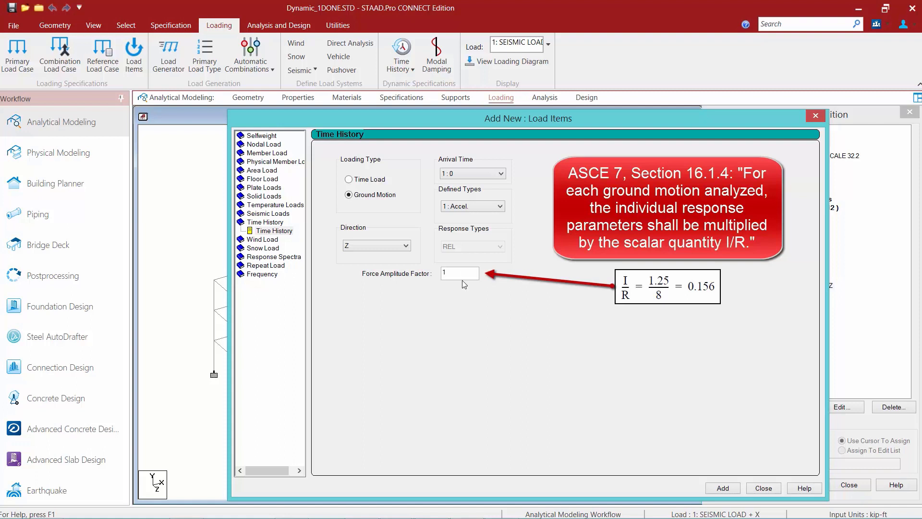
Set the Force Amplitude Factor to 0.156, add the ground motion load to the case, and finish adding load items.
double_click(437, 272)
type("0.156")
left_click(724, 488)
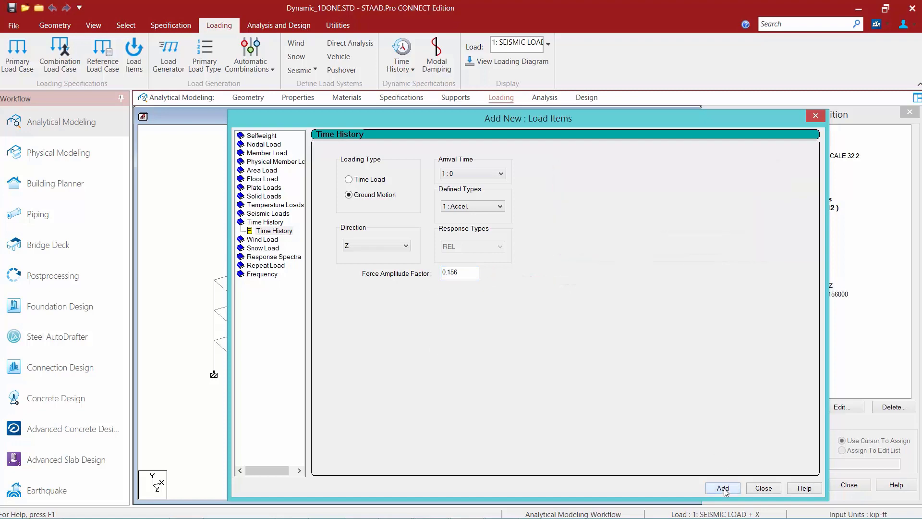
left_click(763, 488)
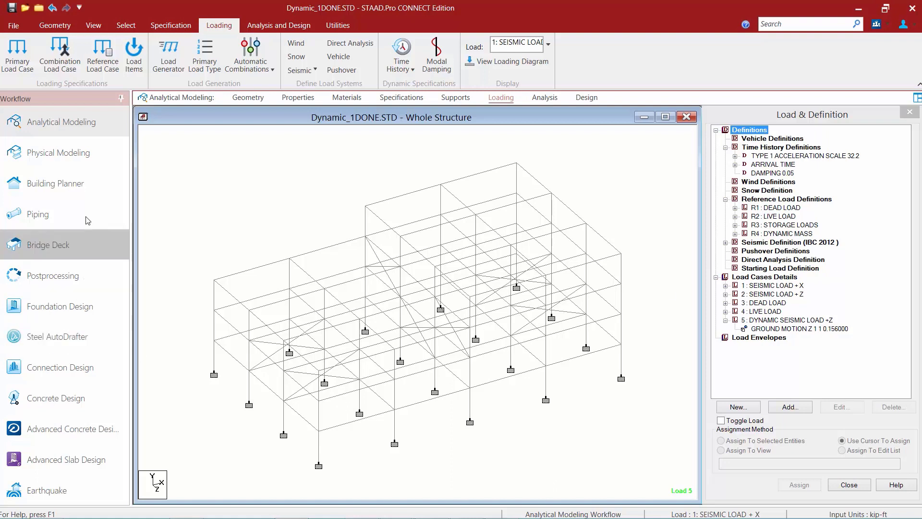
Add a Cut Off Mode Shape command with a maximum of 6 mode shapes.
left_click(277, 27)
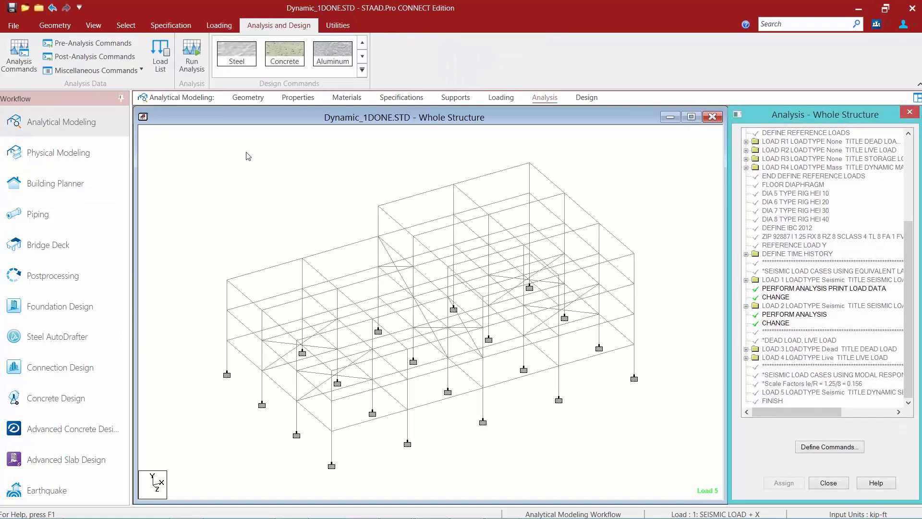
left_click(85, 71)
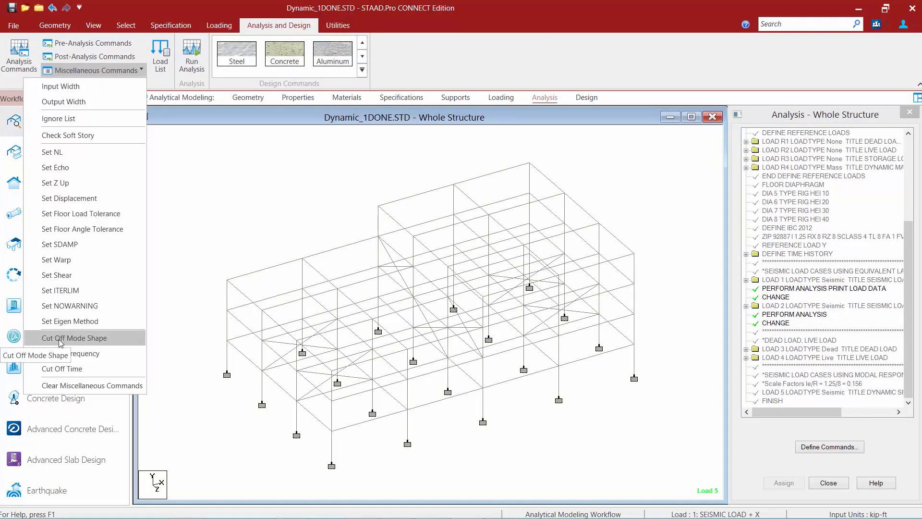
left_click(60, 338)
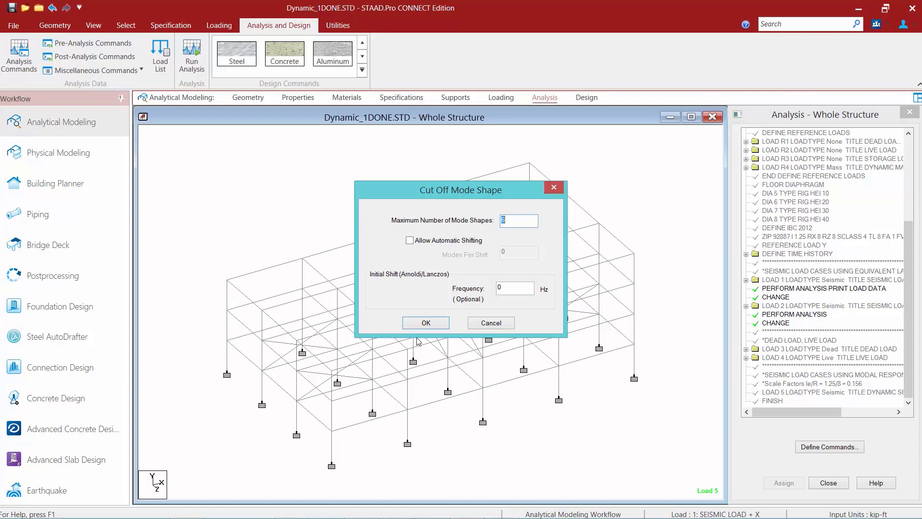
left_click(424, 322)
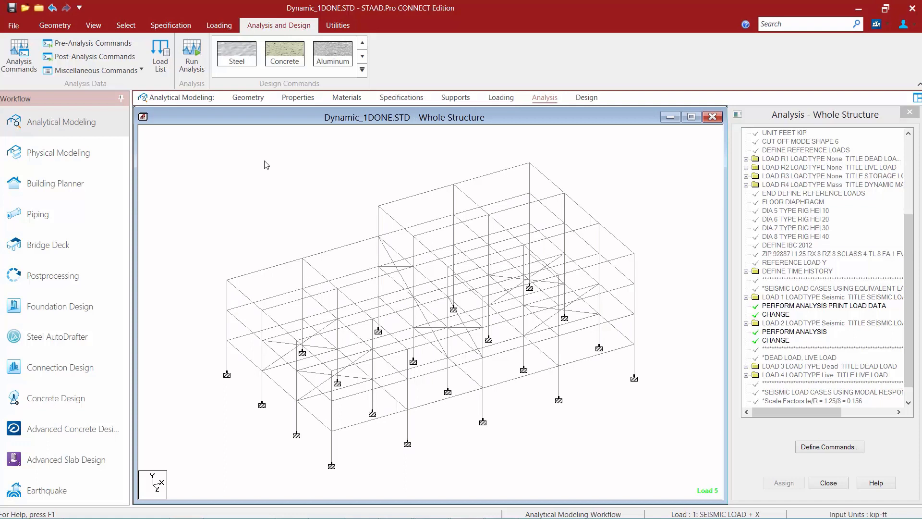
Add a Perform Analysis command with the Mode Shapes print option and check its place in the command list.
left_click(802, 447)
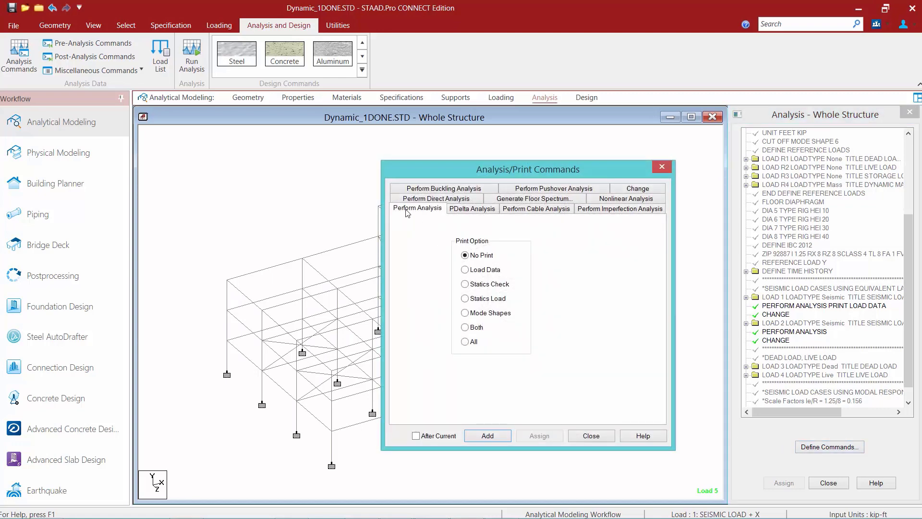
left_click(470, 313)
left_click(490, 437)
left_click(591, 436)
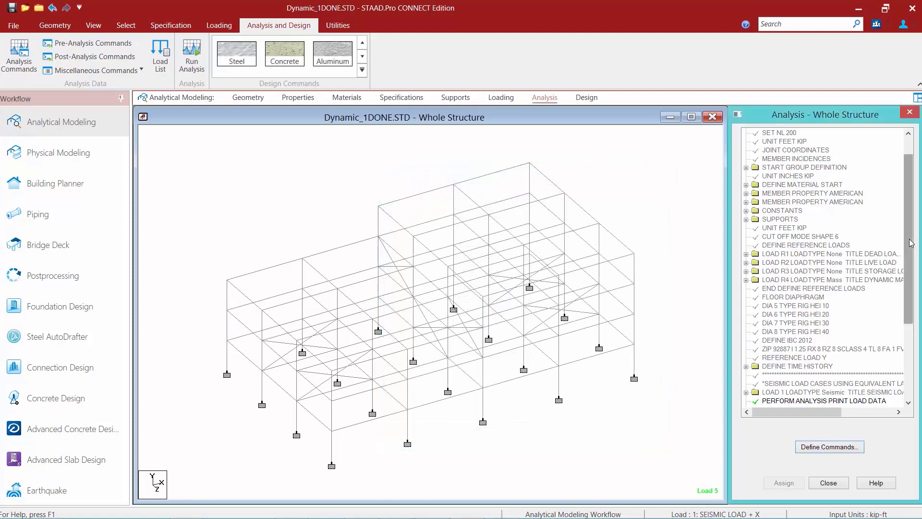
scroll(898, 269, "down", 5)
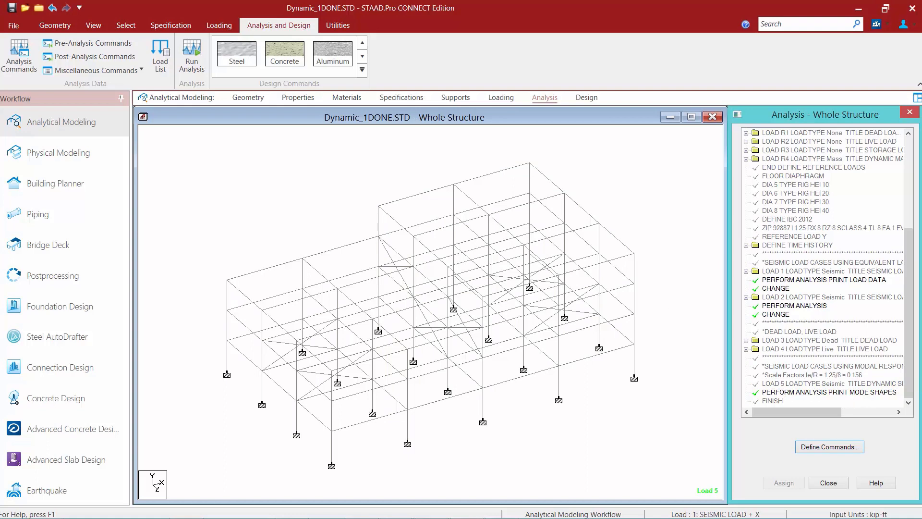
Save the modified structure and run the analysis.
left_click(10, 11)
left_click(449, 326)
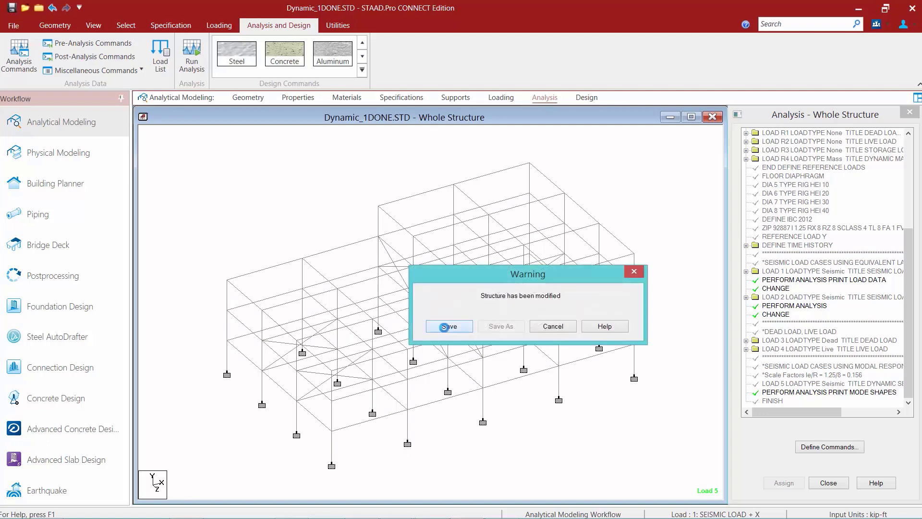
left_click(190, 76)
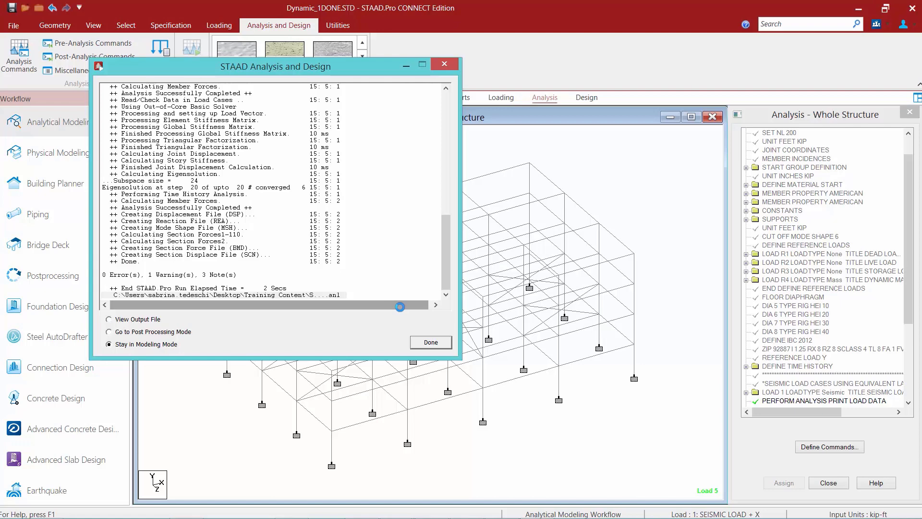
Open the analysis output file and examine the mass participation factors through mode 6.
left_click(126, 322)
left_click(414, 344)
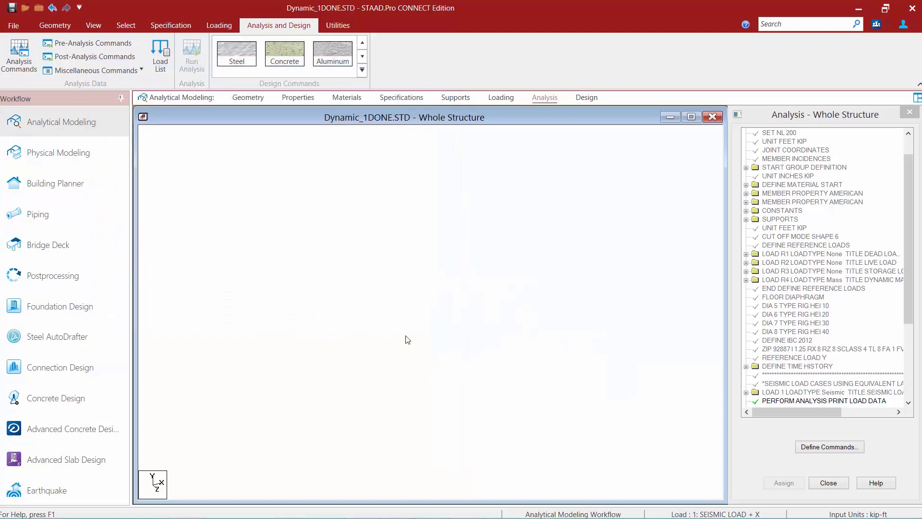
left_click(774, 80)
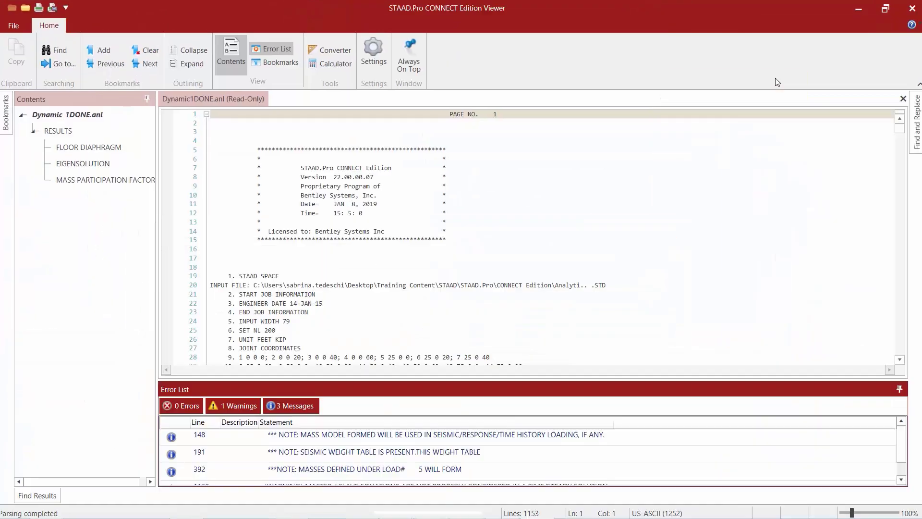
left_click(98, 179)
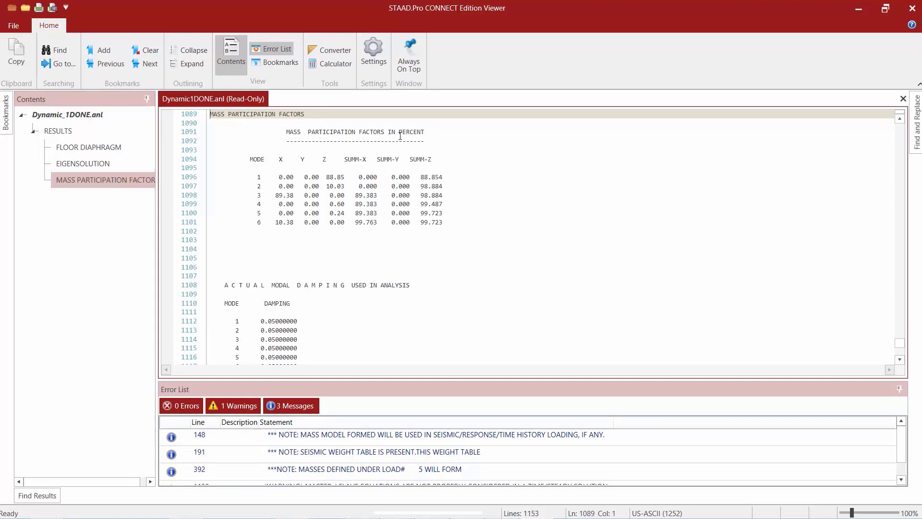
left_click(258, 222)
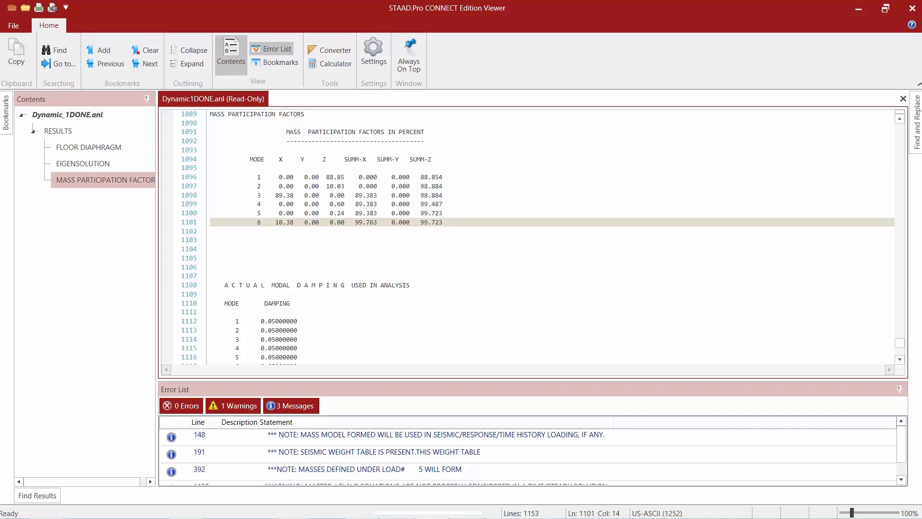
Read through the output file from its beginning to examine the IBC 2012 seismic load results and design base shear along X and Z.
left_click_drag(899, 343, 894, 123)
left_click(714, 240)
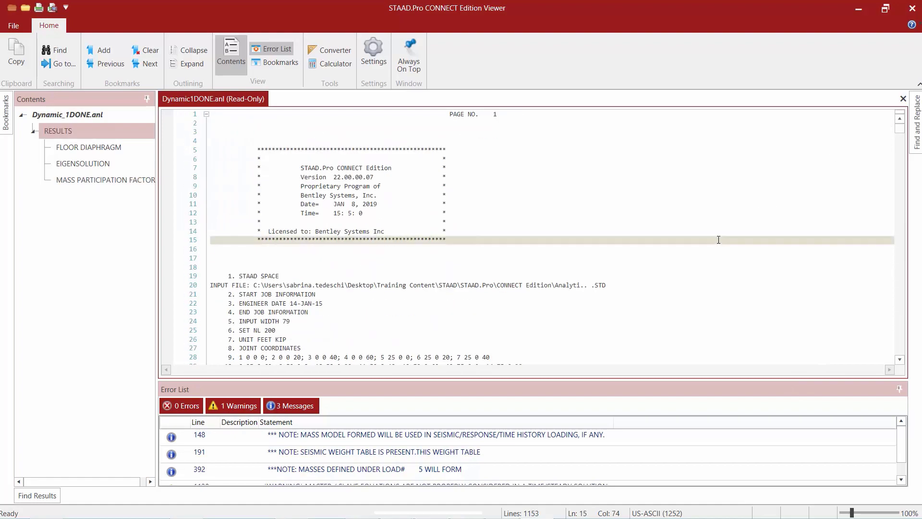
scroll(713, 240, "down", 7)
scroll(713, 240, "down", 16)
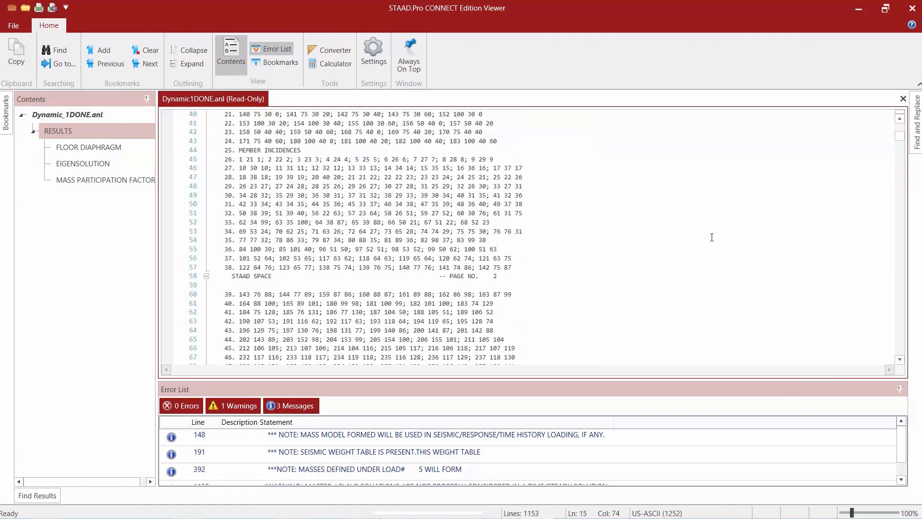
scroll(704, 228, "down", 18)
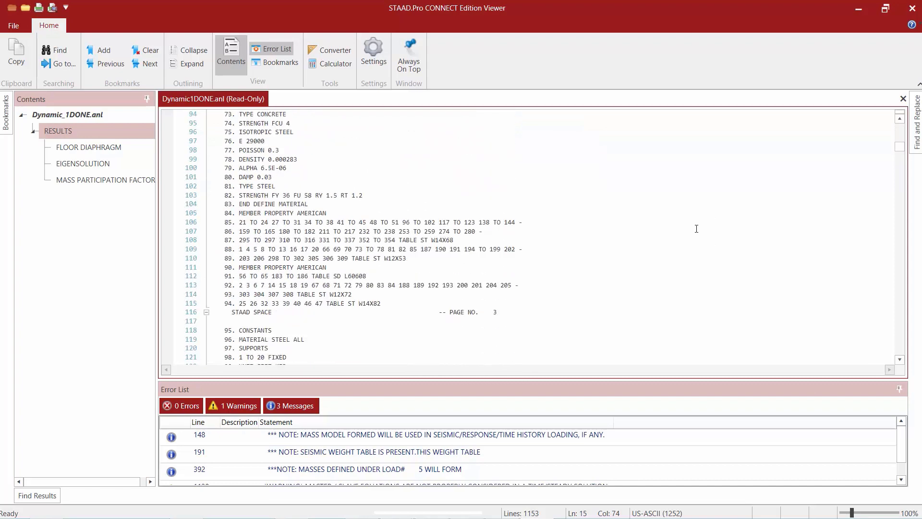
scroll(678, 237, "down", 10)
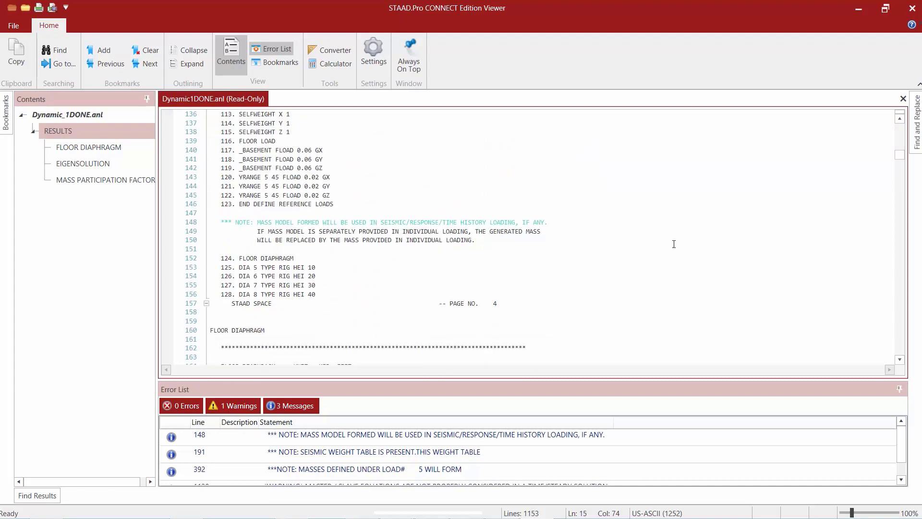
scroll(667, 240, "down", 18)
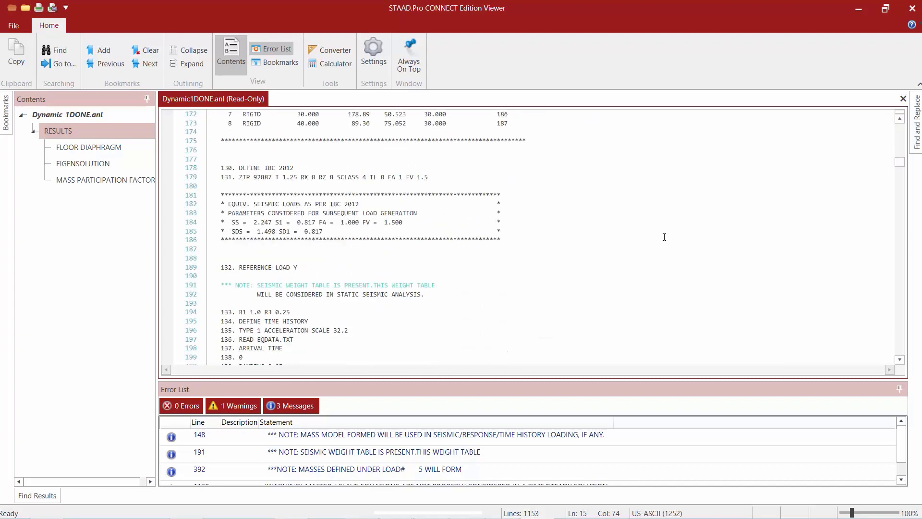
scroll(663, 234, "down", 18)
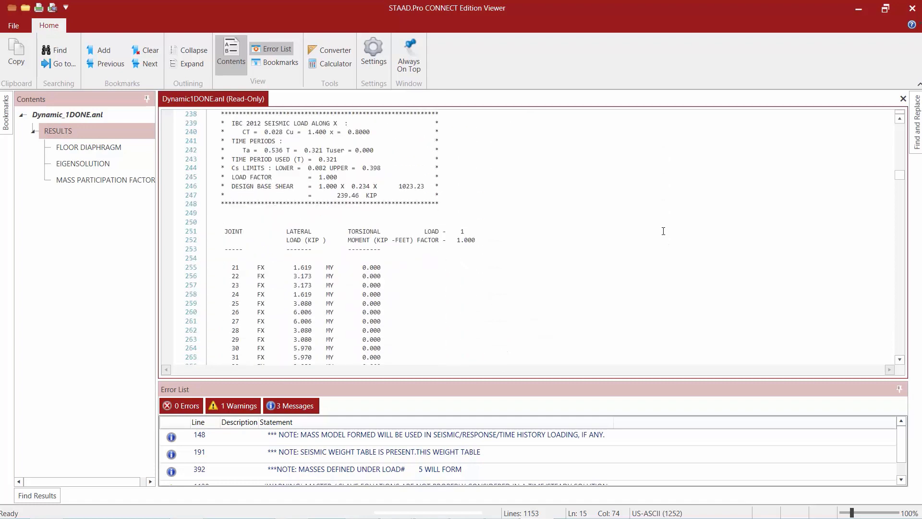
scroll(665, 233, "down", 15)
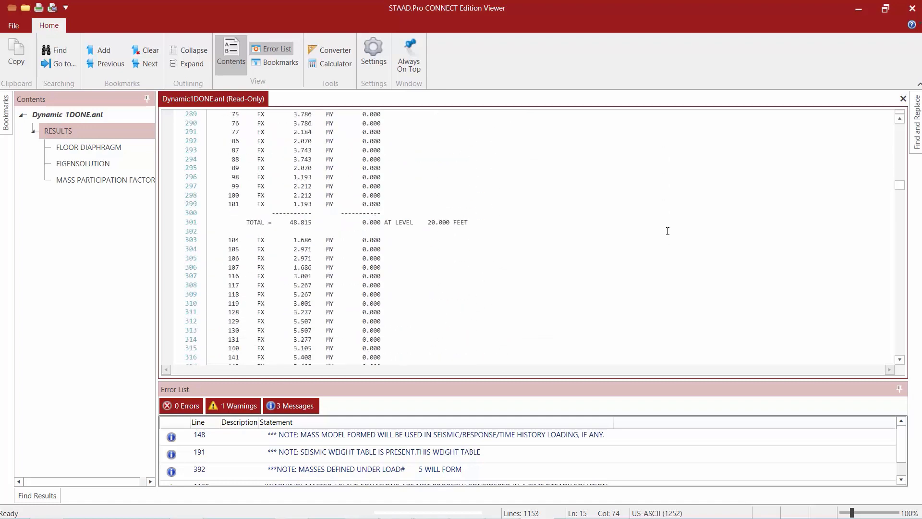
scroll(667, 234, "down", 5)
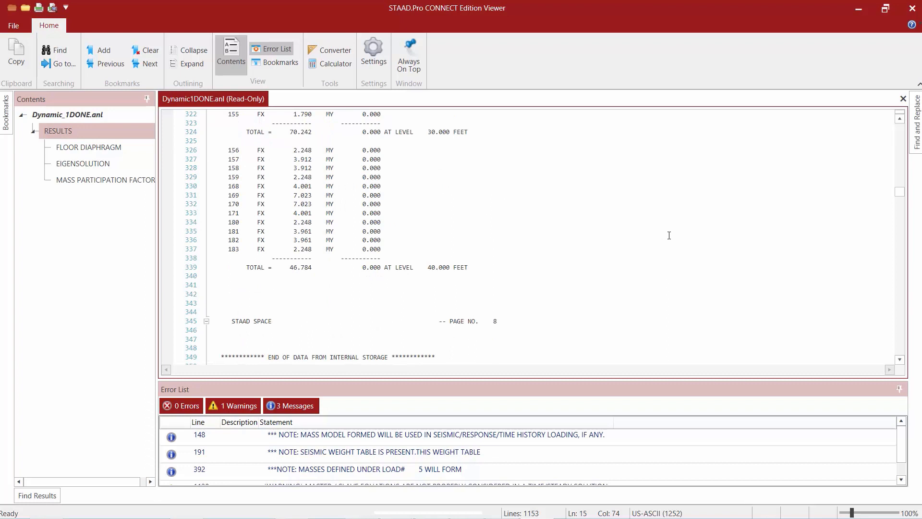
scroll(669, 234, "down", 4)
scroll(669, 234, "down", 5)
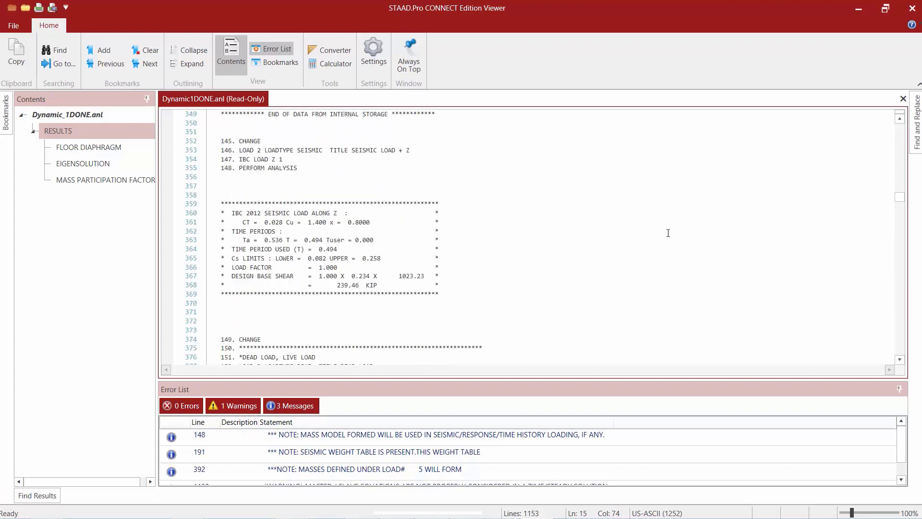
Compare the IBC design base shear along Z with the time history maximum base shear in the output file, and close the file.
left_click(357, 291)
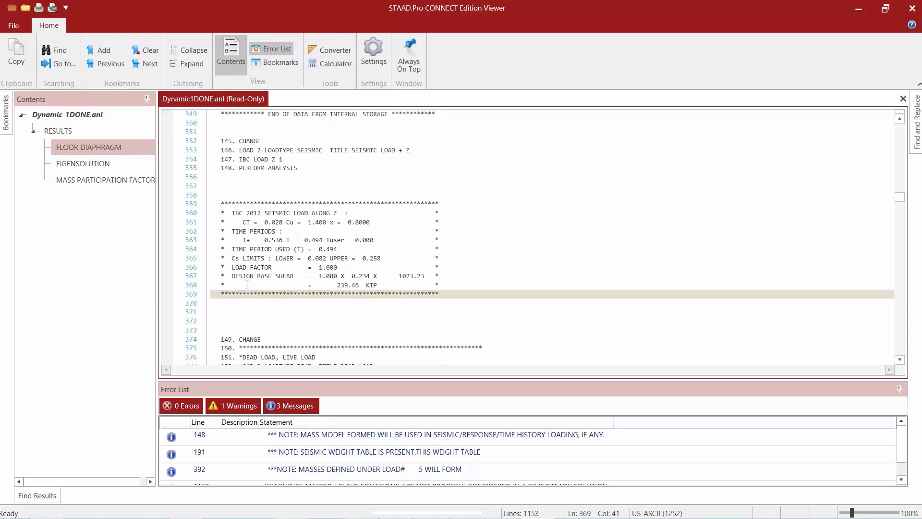
left_click_drag(231, 276, 443, 285)
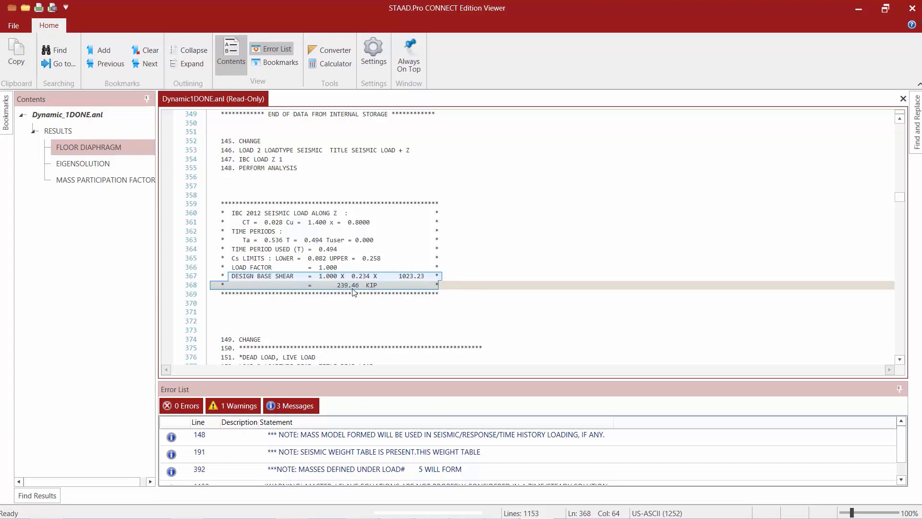
left_click(112, 180)
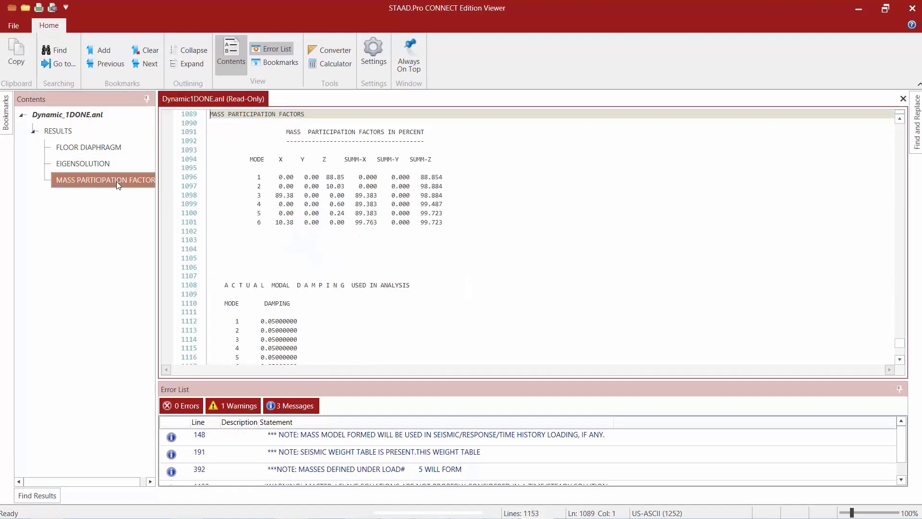
left_click(378, 294)
scroll(378, 296, "down", 6)
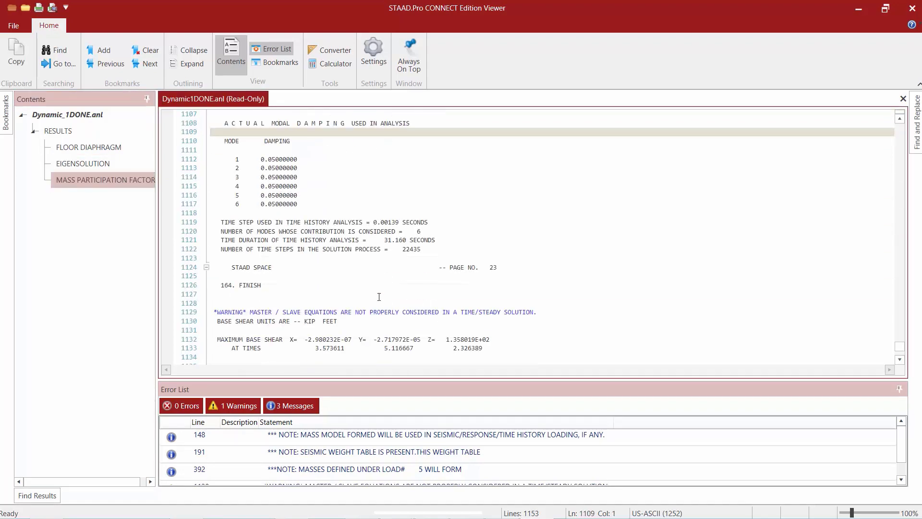
scroll(379, 296, "down", 4)
left_click_drag(214, 230, 482, 240)
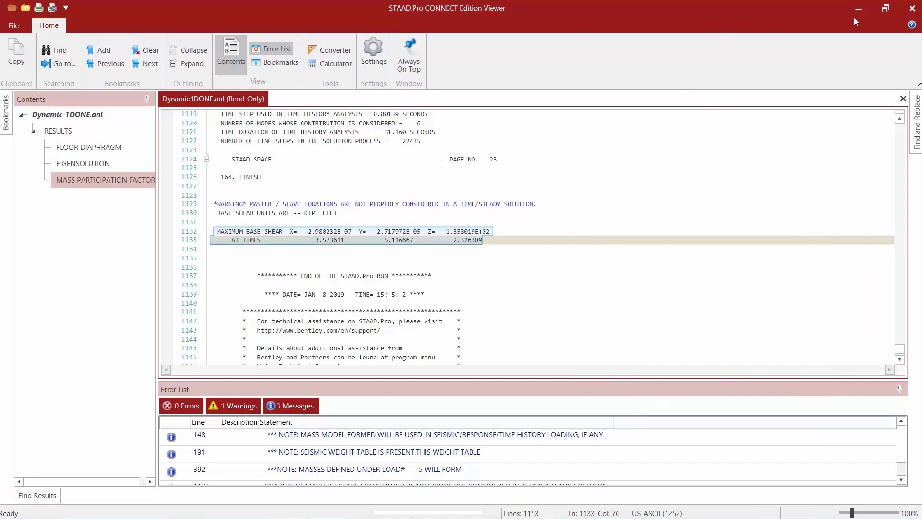
left_click(910, 9)
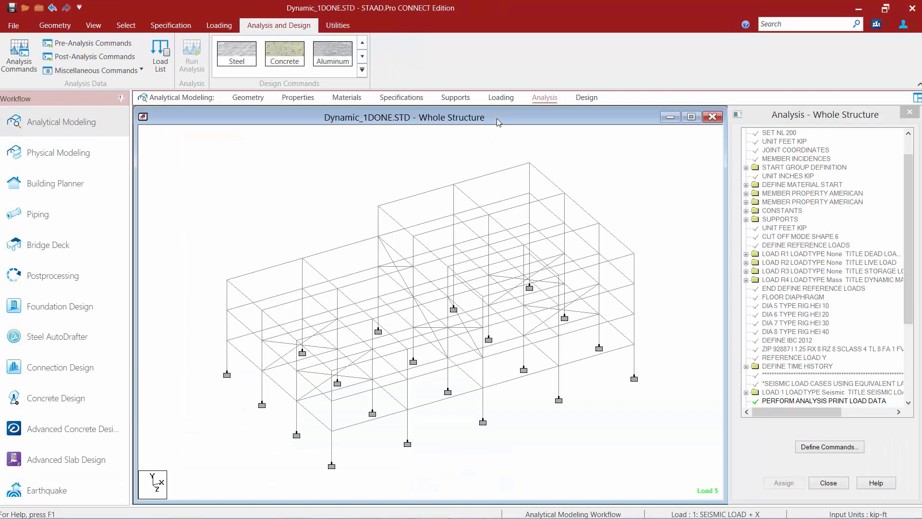
Set the force amplitude factor of load case 5's Z ground motion to 0.275 and delete the outdated result files.
left_click(498, 102)
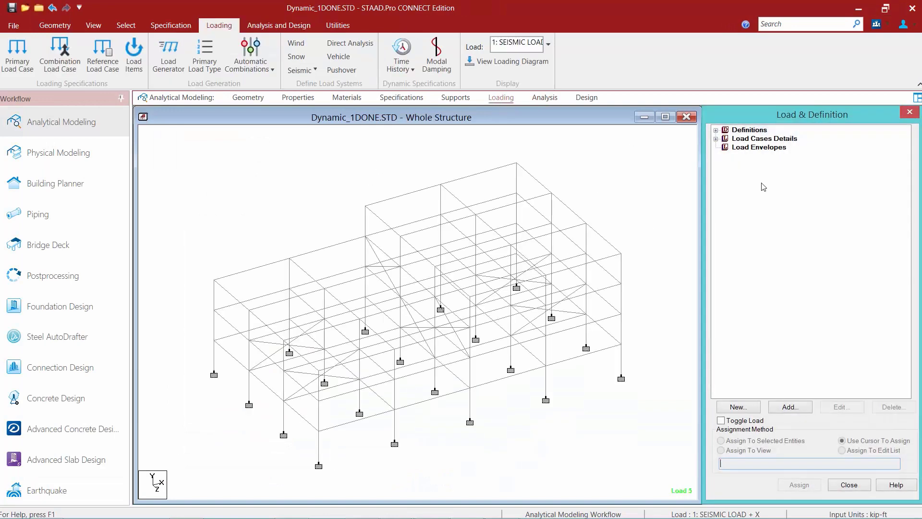
left_click(715, 138)
left_click(725, 183)
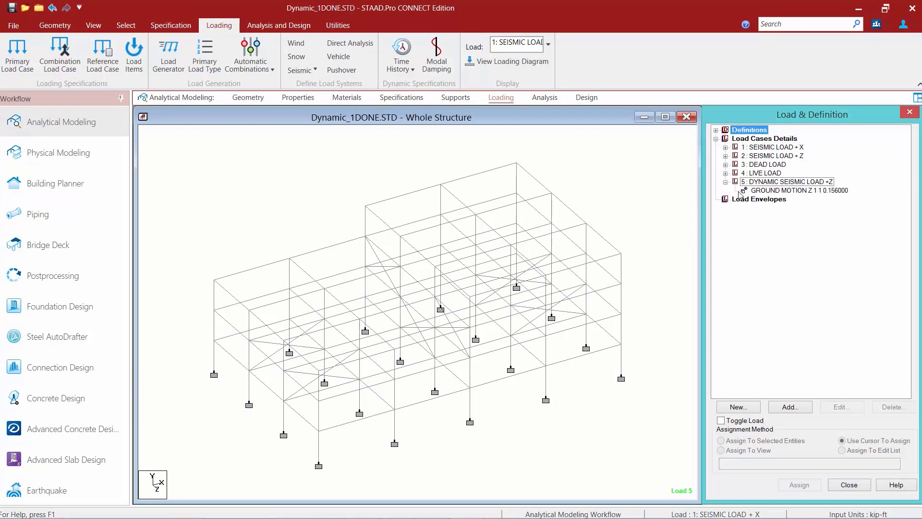
left_click(793, 191)
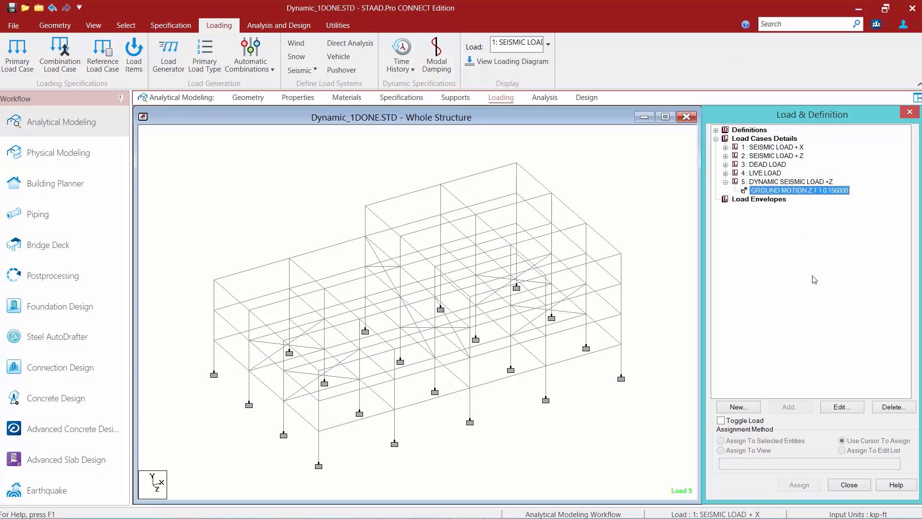
left_click(840, 408)
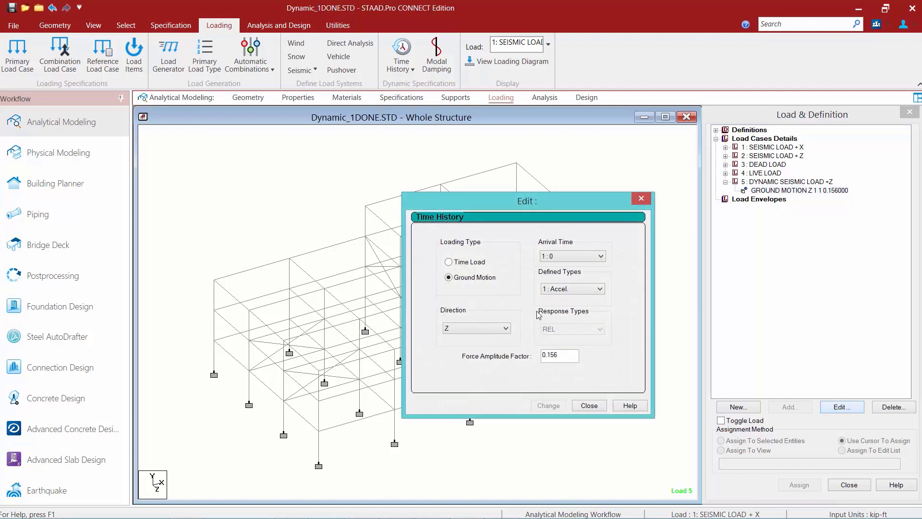
type("0.275")
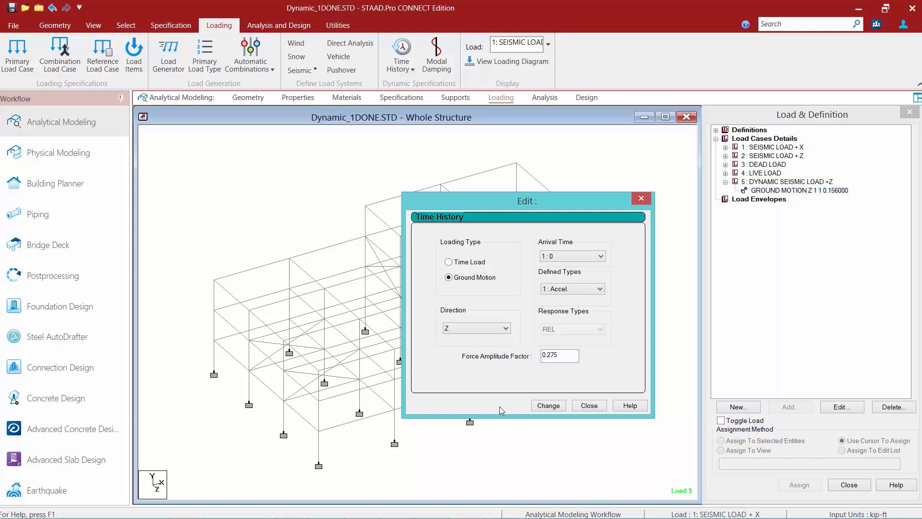
left_click(550, 407)
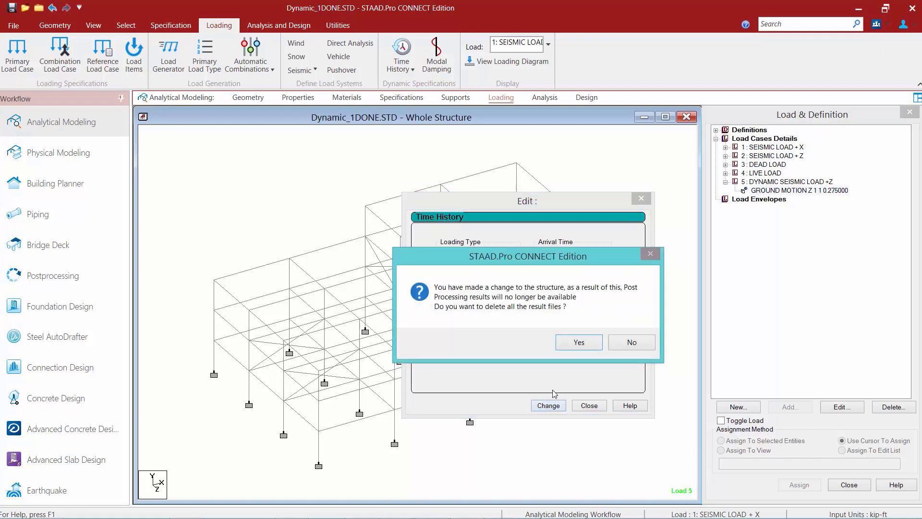
left_click(569, 341)
left_click(588, 405)
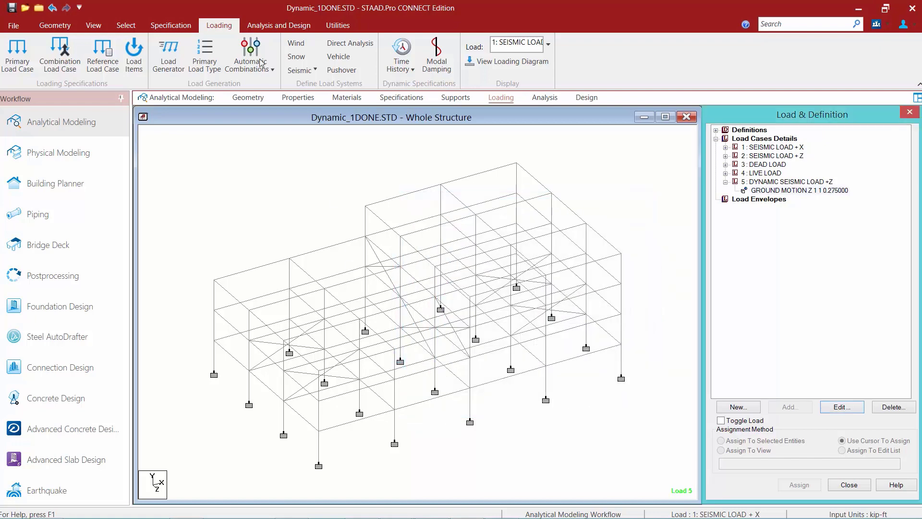
Save the modified structure and rerun the analysis with the rescaled ground motion.
left_click(267, 27)
left_click(197, 57)
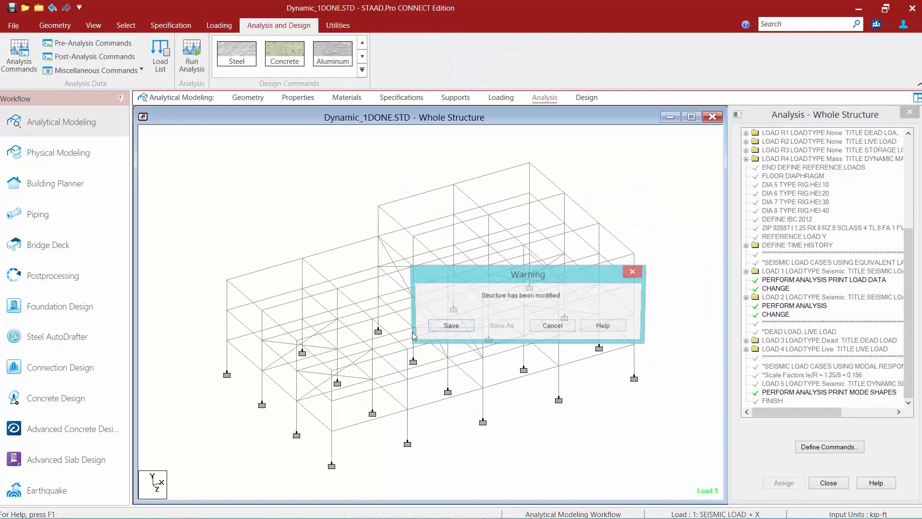
left_click(444, 325)
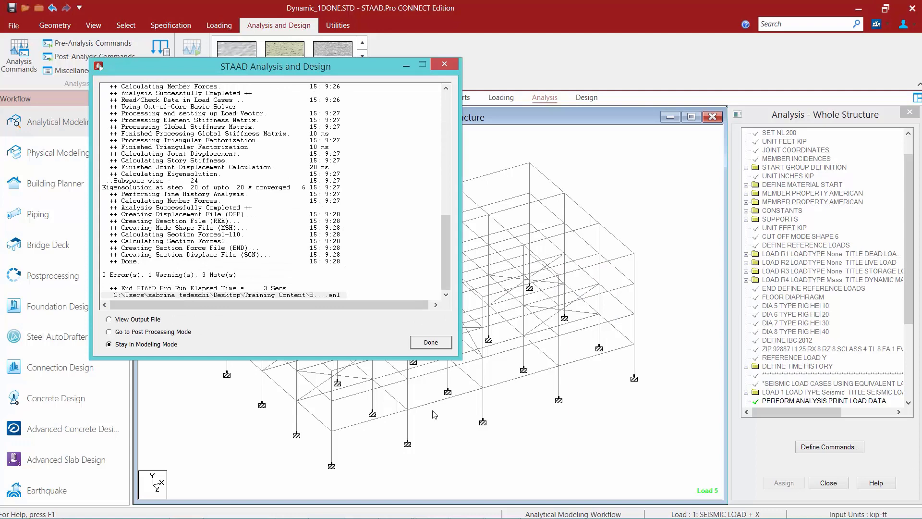
Open the new output file, check the time history maximum base shear after the mass participation factors, and close the file.
left_click(142, 319)
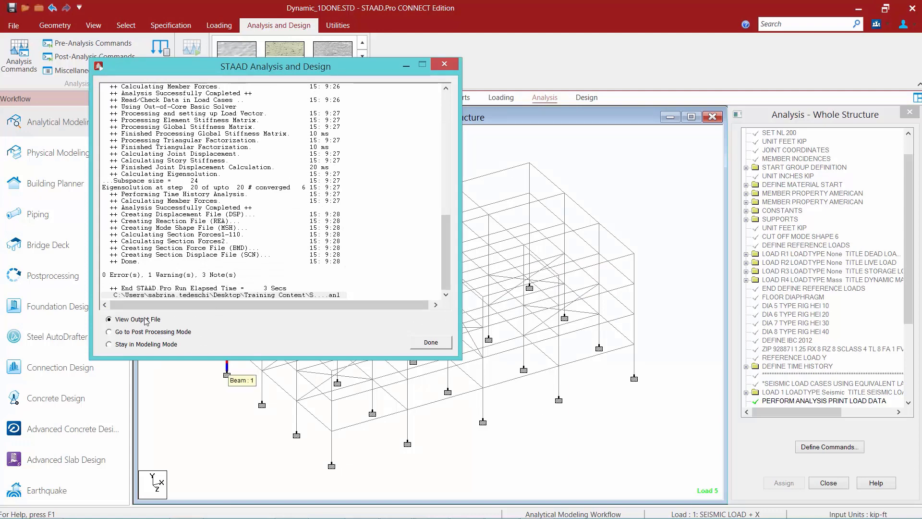
left_click(432, 343)
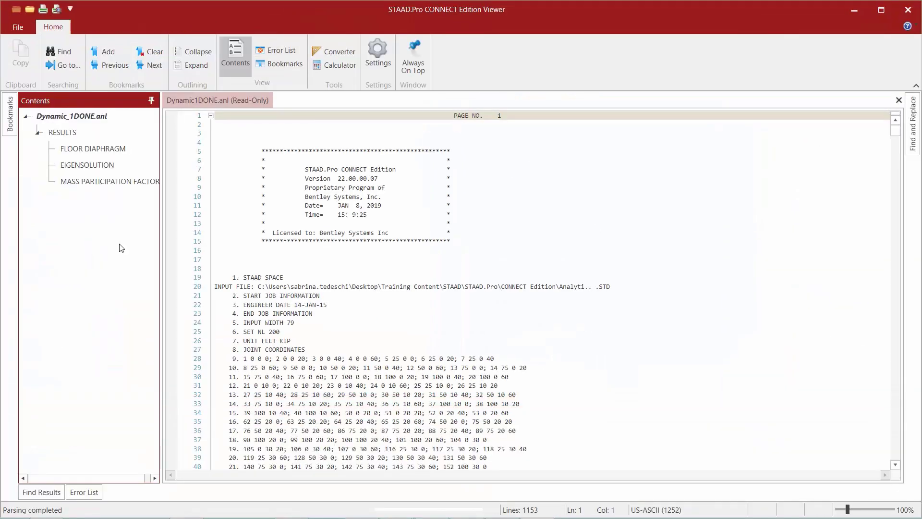
left_click(117, 183)
left_click(382, 253)
scroll(382, 255, "down", 11)
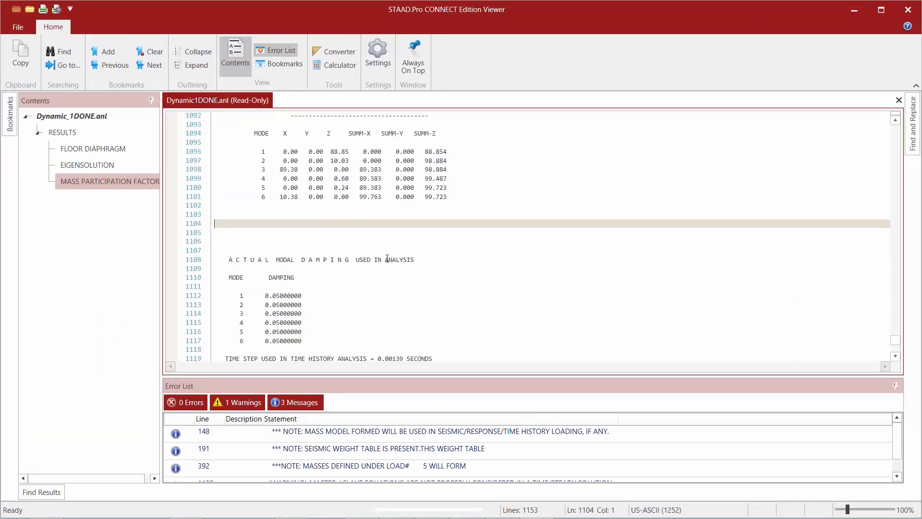
left_click(471, 214)
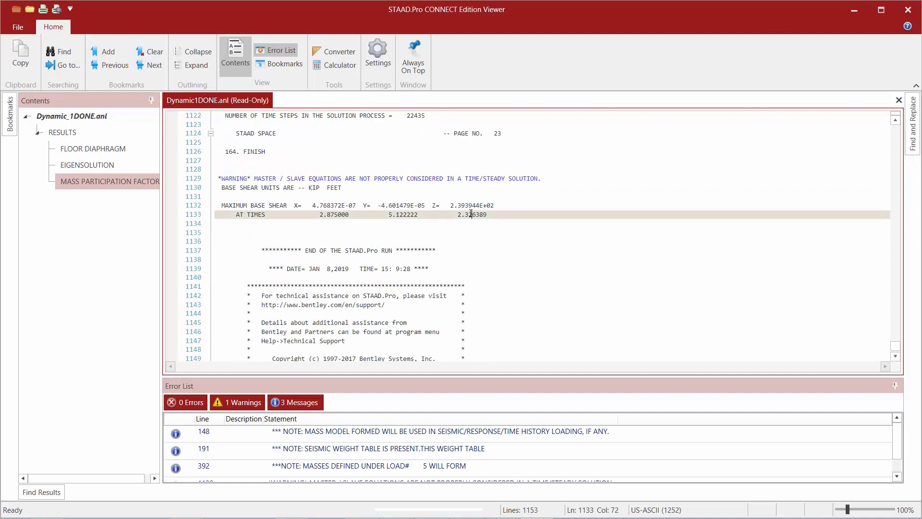
left_click(907, 10)
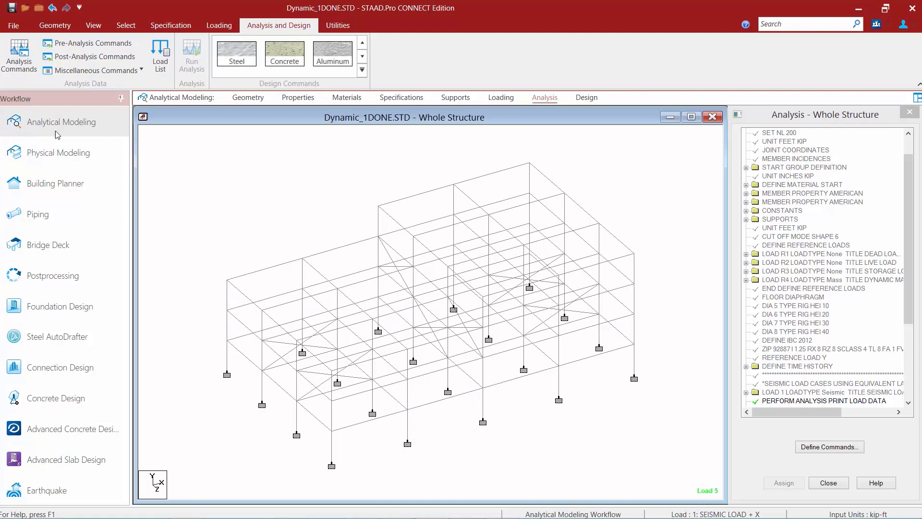
Enter postprocessing with automatic scaling enabled for displacement, mode shape, axial force, shear, bending, torsion and stress results.
left_click(50, 281)
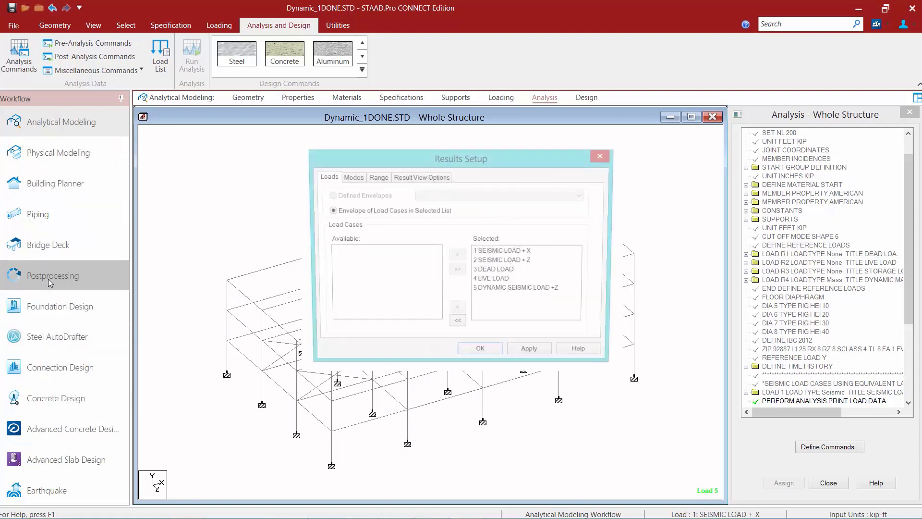
left_click(396, 178)
left_click(337, 225)
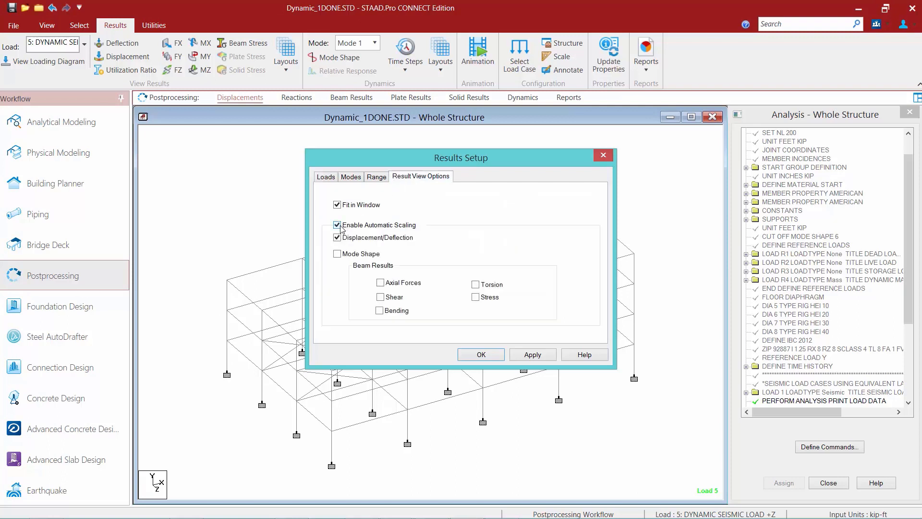
left_click(337, 254)
left_click(380, 282)
left_click(379, 310)
left_click(381, 297)
left_click(476, 297)
left_click(476, 285)
left_click(483, 355)
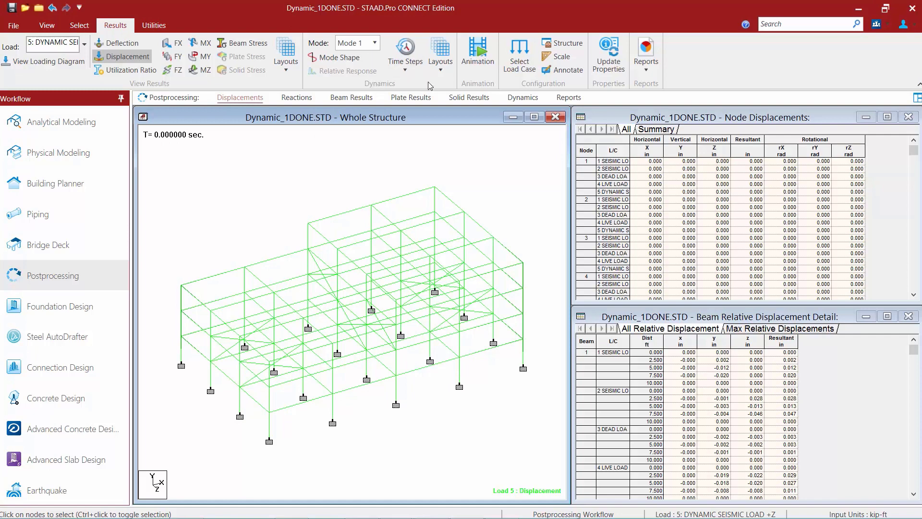
Advance the load case 5 displacement display through the time steps to 3.240278 sec to examine the building's movement.
left_click(410, 72)
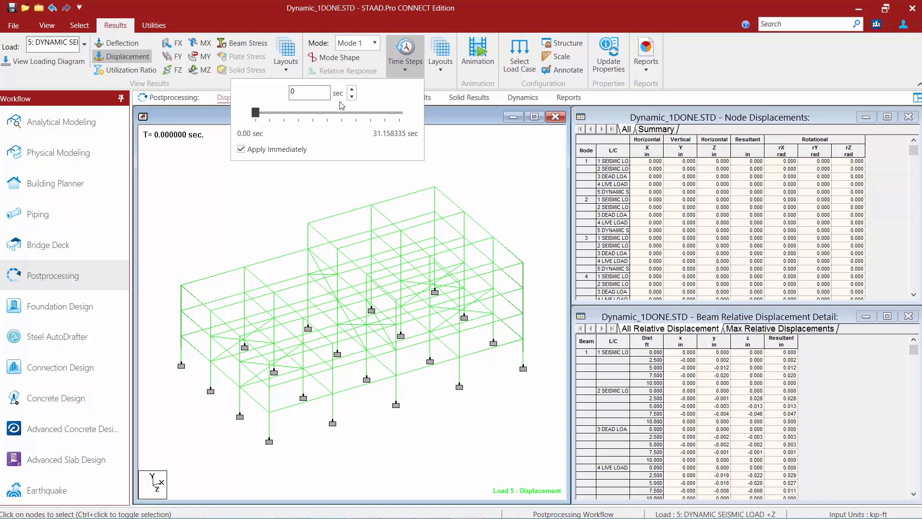
left_click(269, 117)
left_click(276, 117)
left_click(278, 118)
left_click(352, 90)
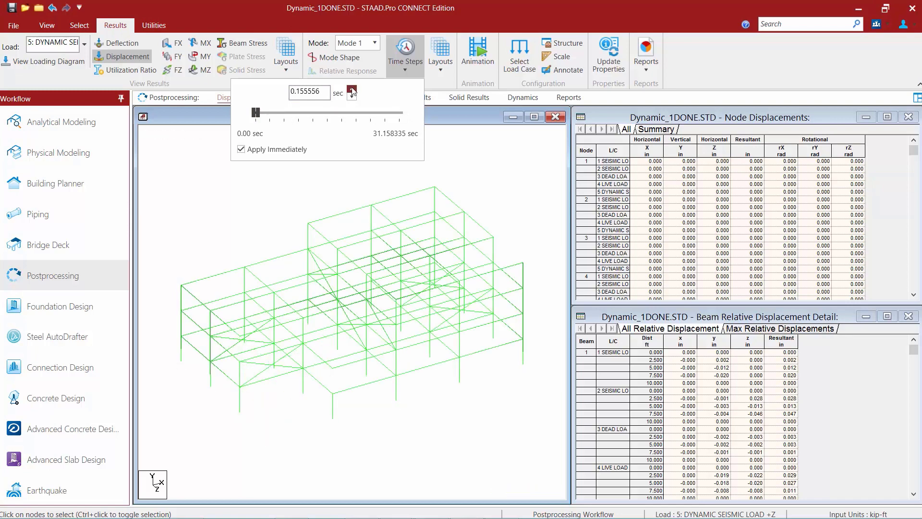
left_click(352, 90)
left_click(352, 90)
left_click(352, 89)
left_click(352, 90)
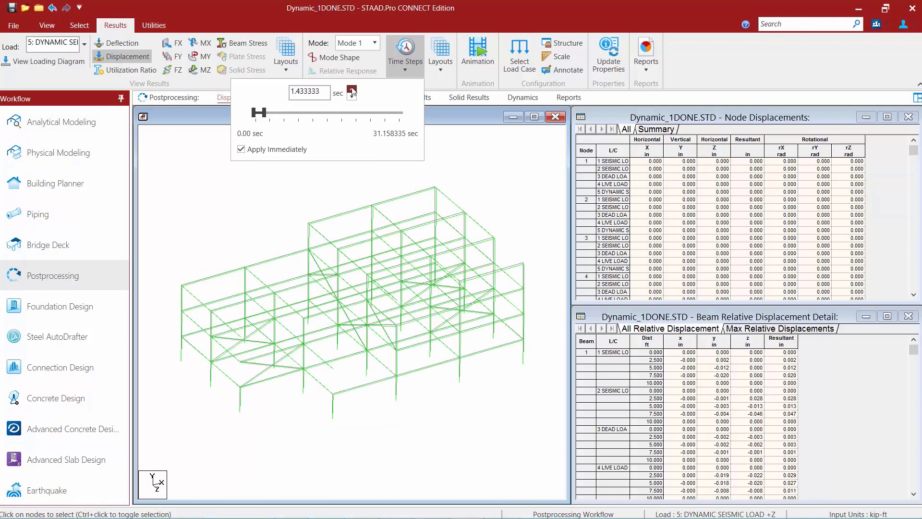
left_click(352, 90)
left_click(352, 90)
left_click(352, 90)
left_click(352, 90)
left_click(352, 90)
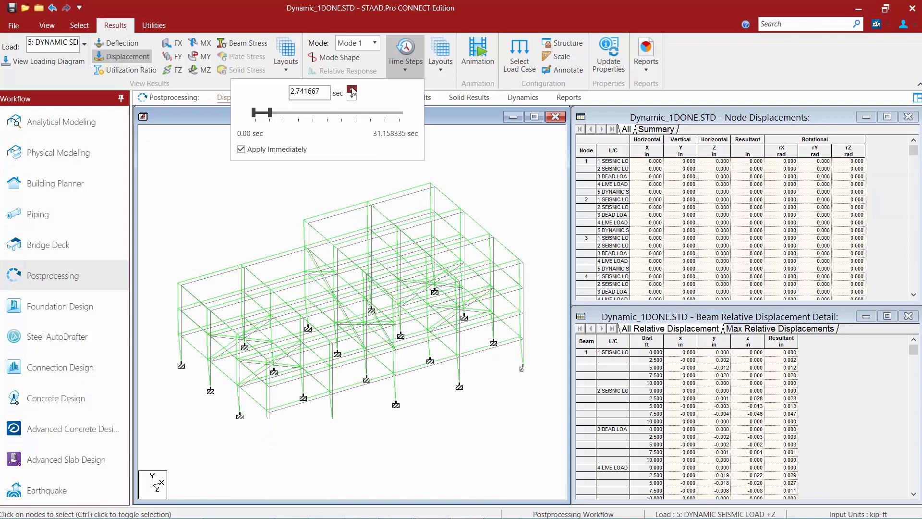
left_click(352, 90)
left_click(352, 91)
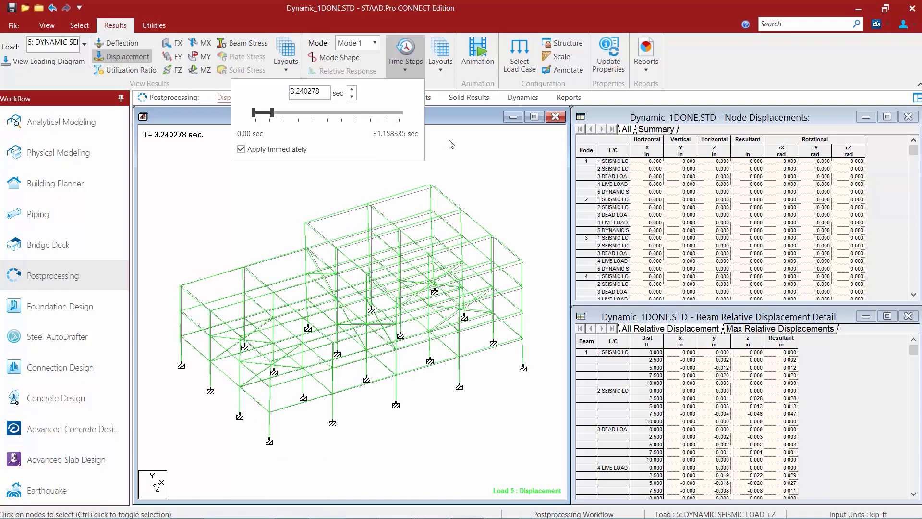
left_click(451, 144)
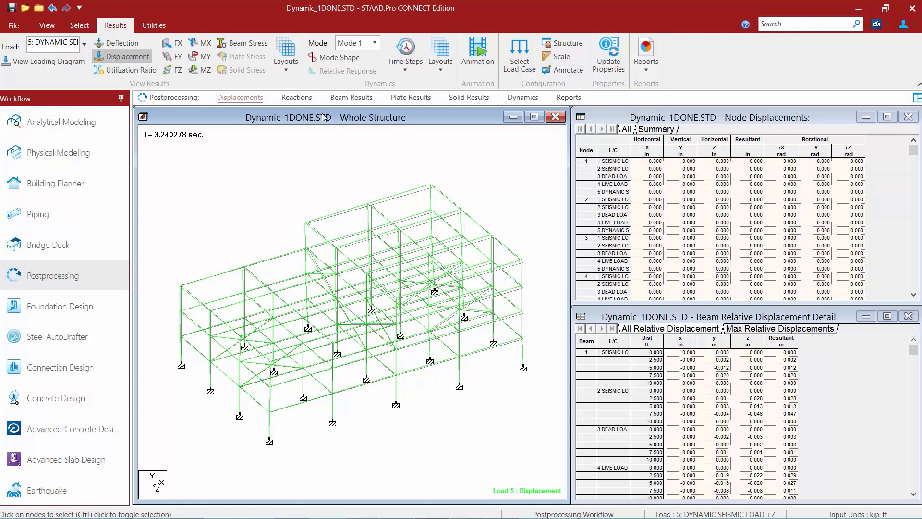
Open the dynamics results and display mode shapes 2 and 3 on the structure.
left_click(523, 97)
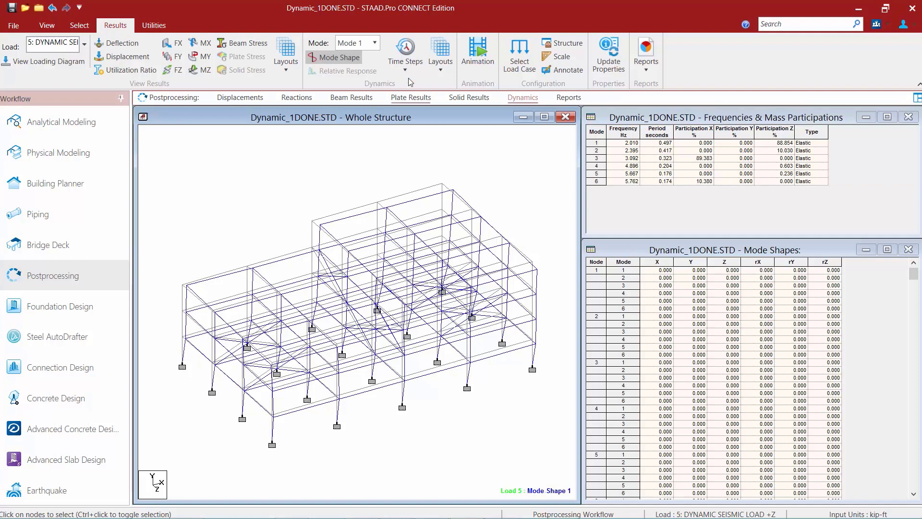
left_click(374, 44)
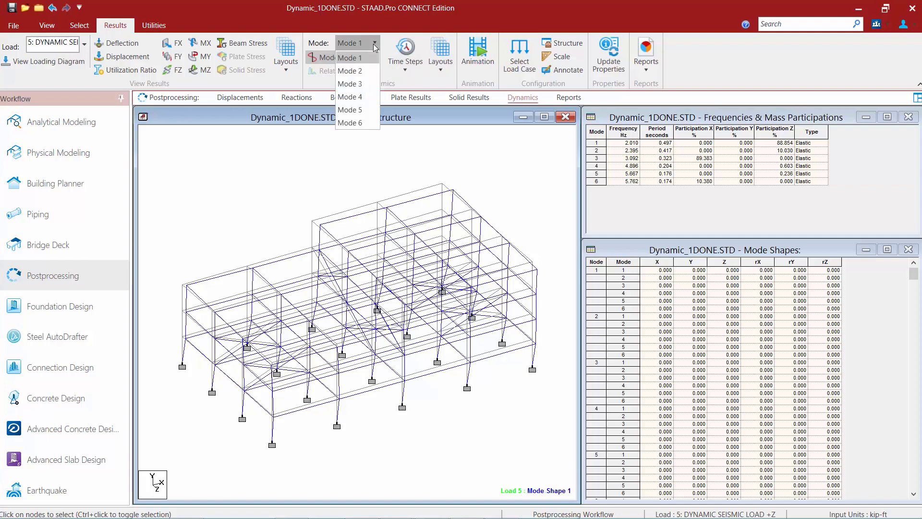
left_click(364, 59)
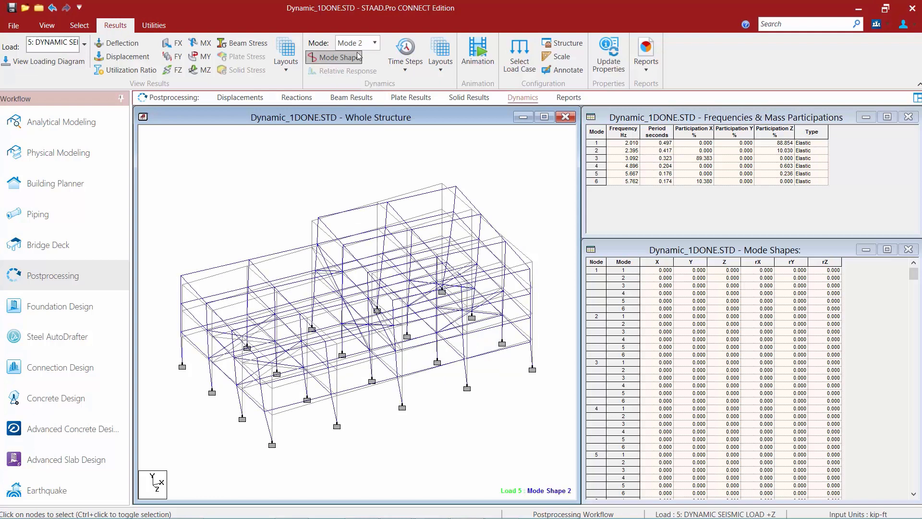
left_click(355, 43)
left_click(354, 84)
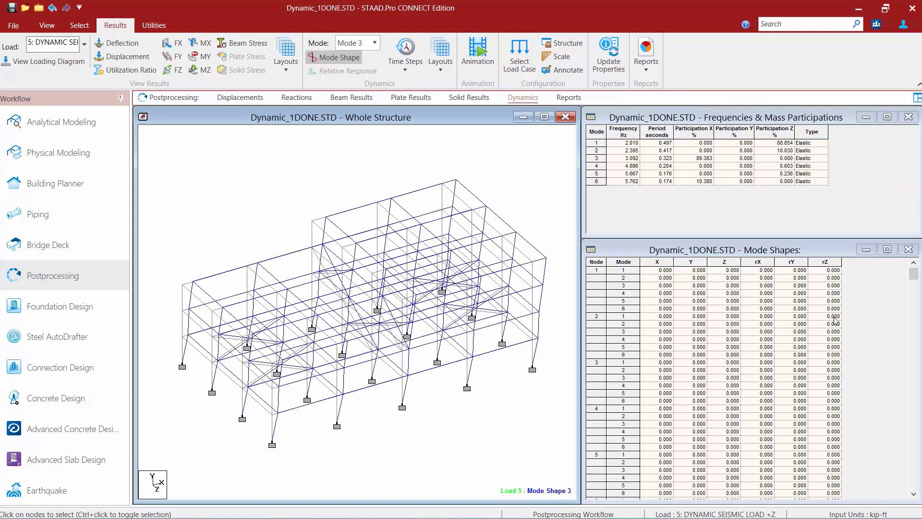
Show the dynamic acceleration layout and plot the time-acceleration graphs for node 180 at the highest roof corner.
left_click(446, 66)
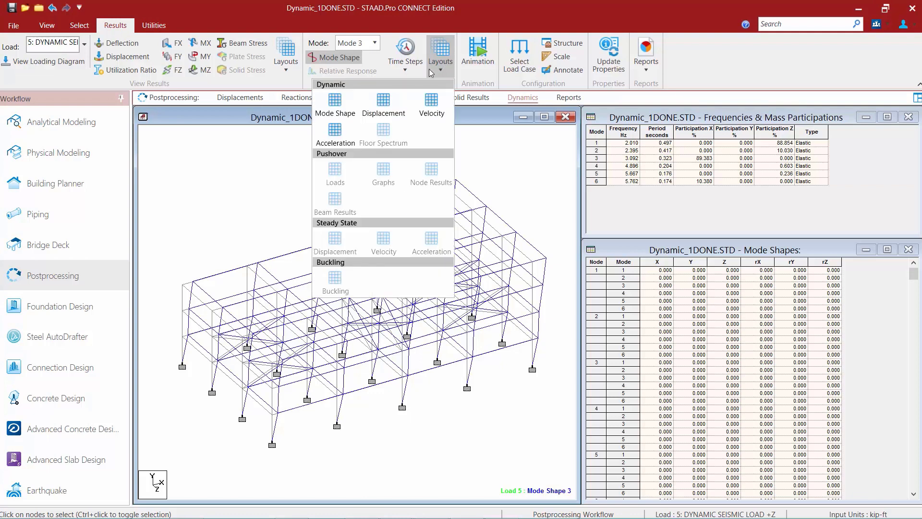
left_click(335, 129)
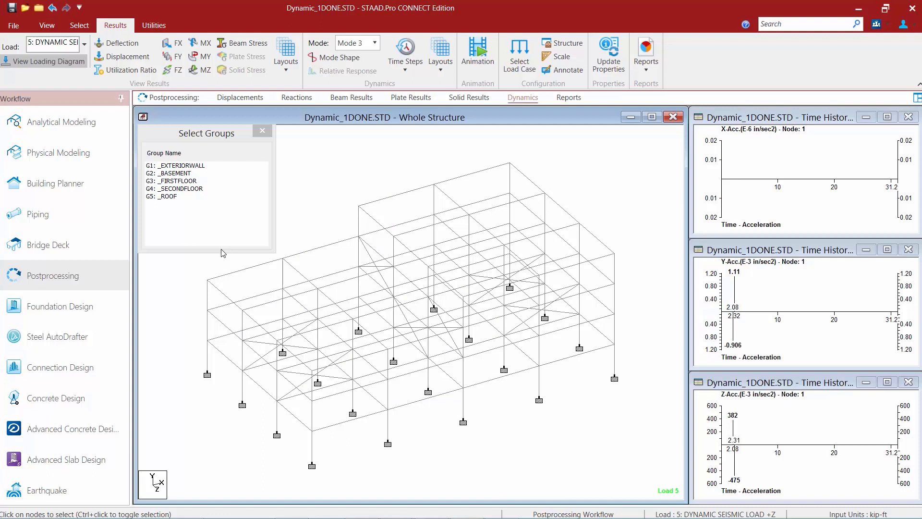
left_click(510, 165)
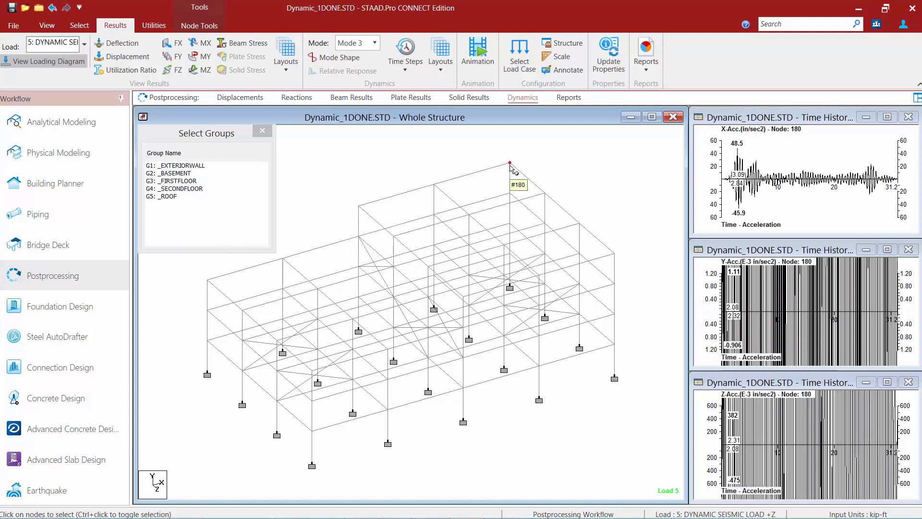